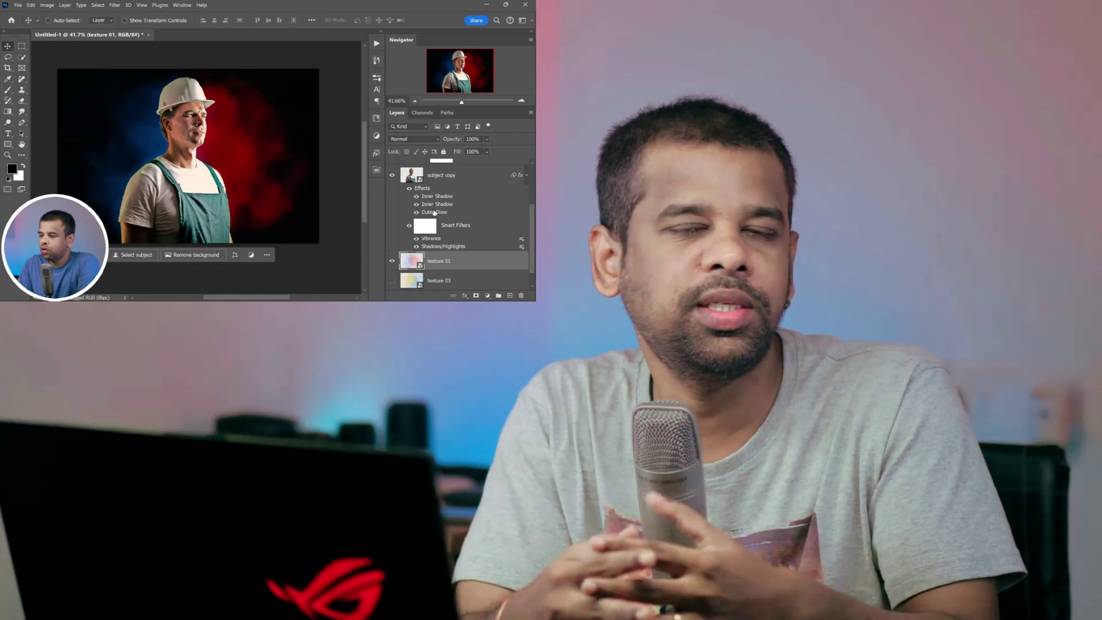
Step: Recolour the subject copy layer's first Inner Shadow with dark red sampled from the background
click(422, 202)
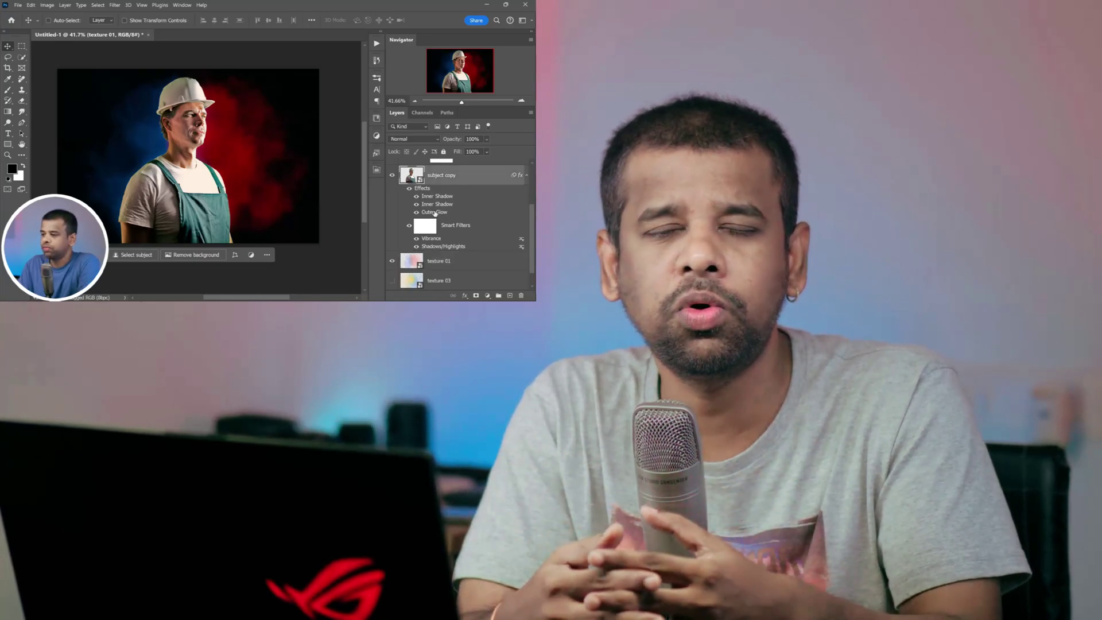
double_click(434, 212)
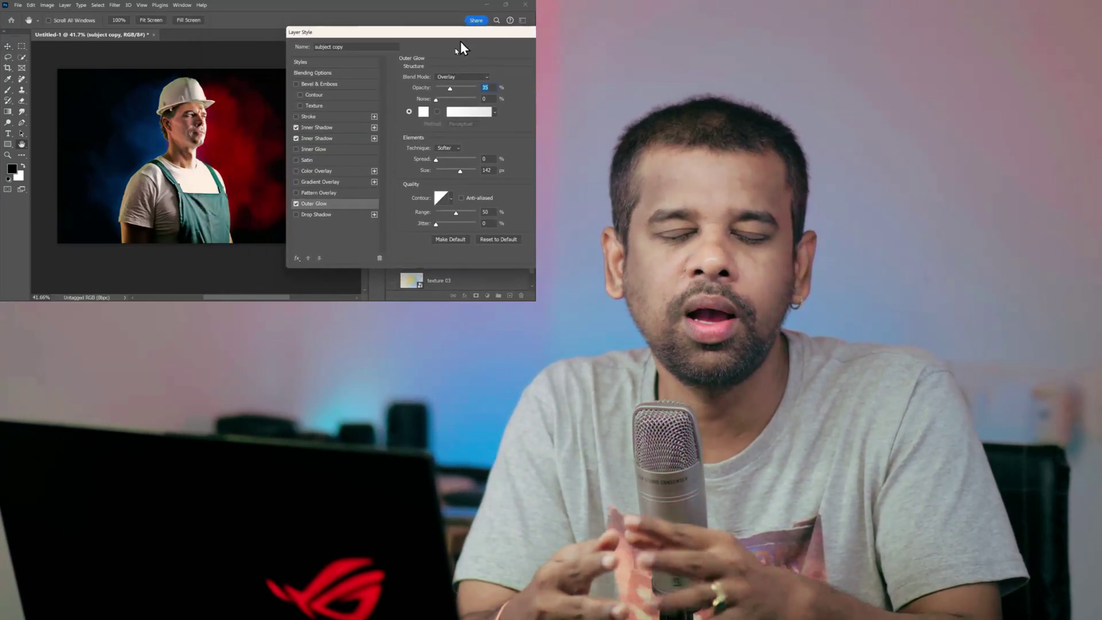
click(317, 138)
click(498, 78)
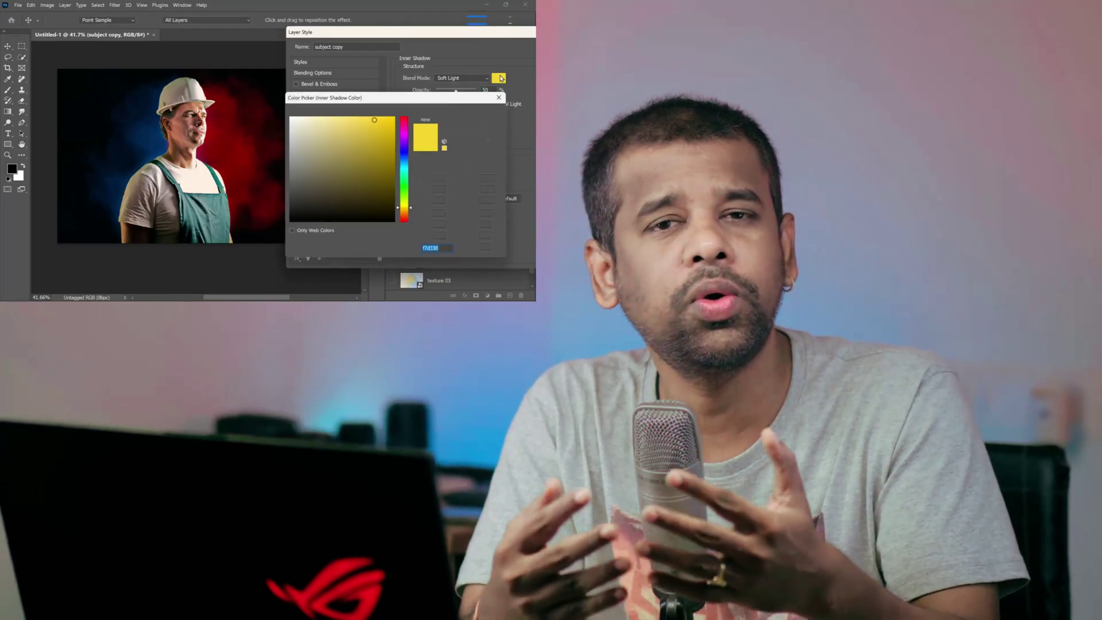
click(226, 150)
click(478, 113)
Step: Recolour the second Inner Shadow with dark blue sampled from the blue background
click(321, 127)
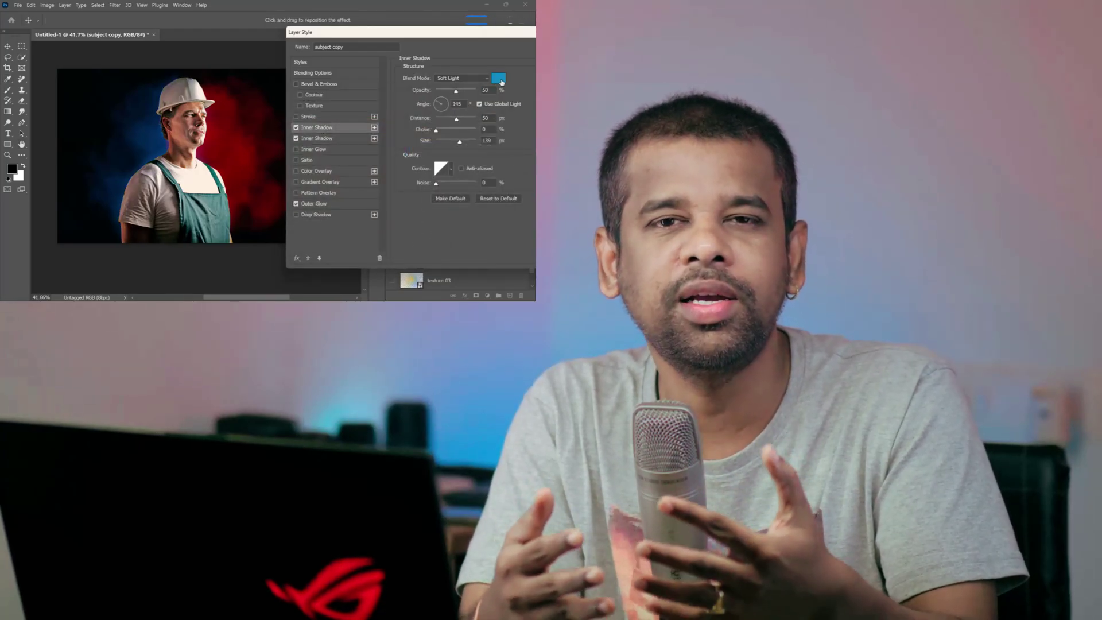
click(499, 77)
click(129, 147)
click(147, 141)
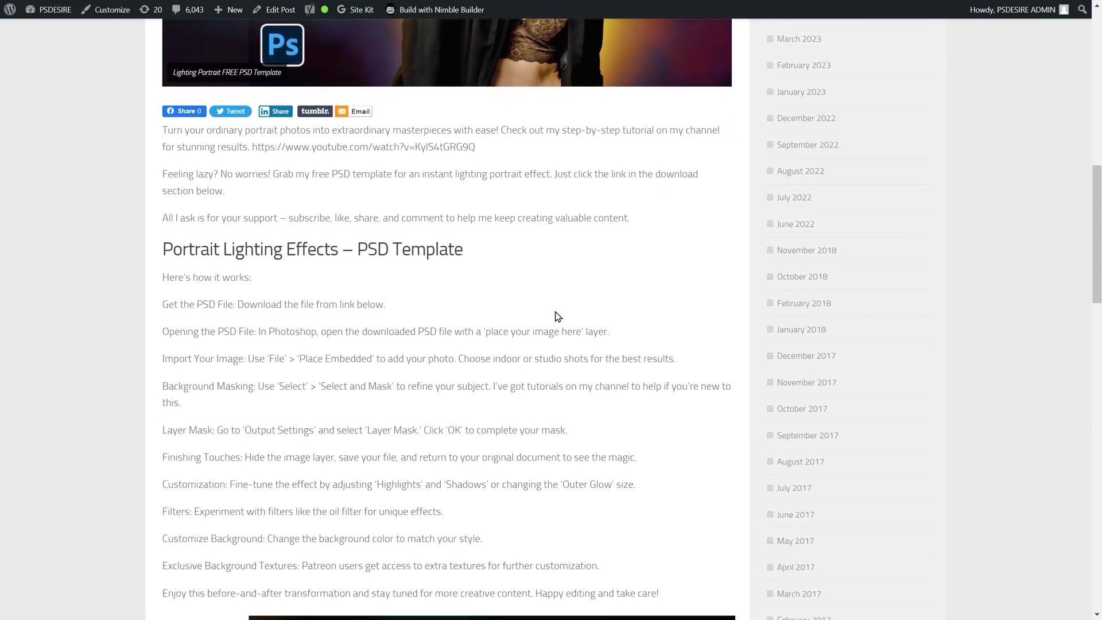
Step: Scroll the template post down to its before-and-after portrait comparison
scroll(555, 315, down, 4)
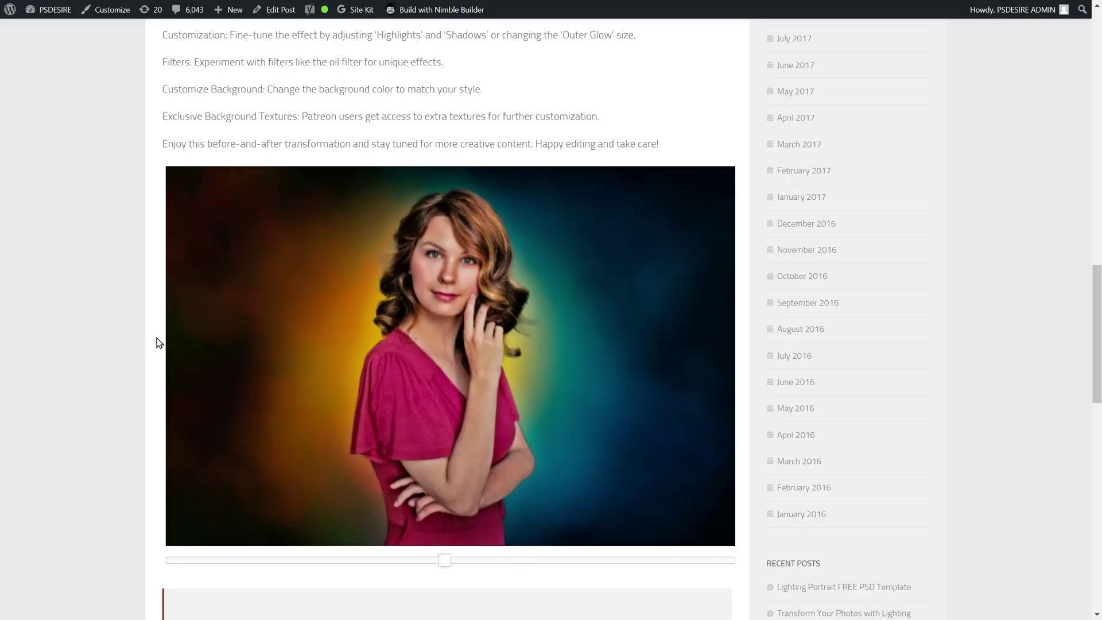
scroll(157, 339, down, 6)
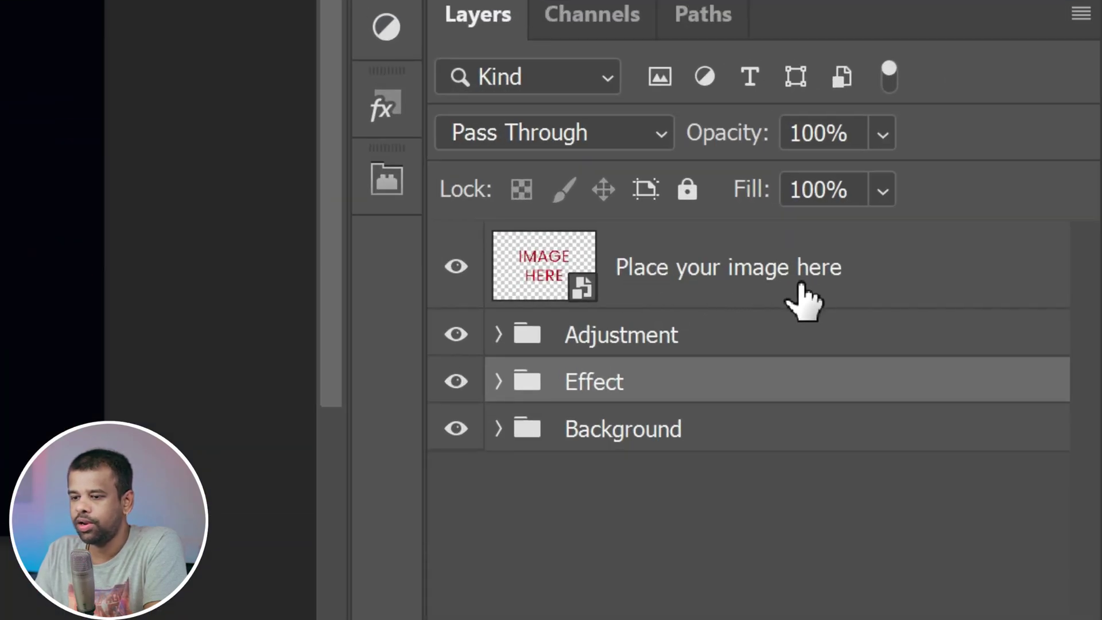
Step: Open the Place your image here smart object, Effect.psb, and fit it on screen
double_click(577, 295)
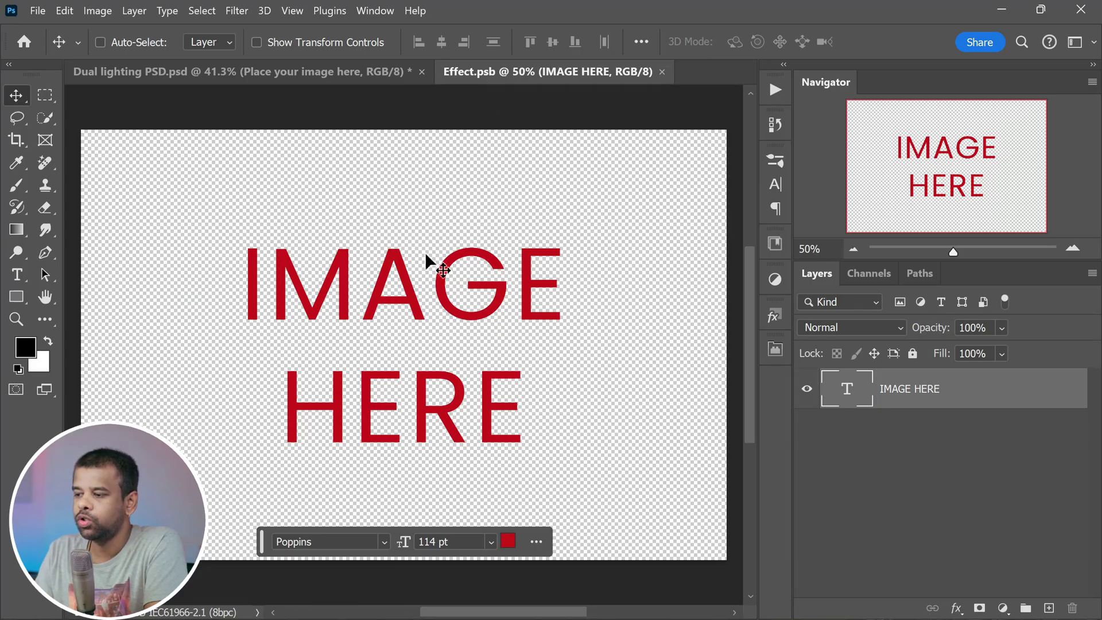
key(ctrl+0)
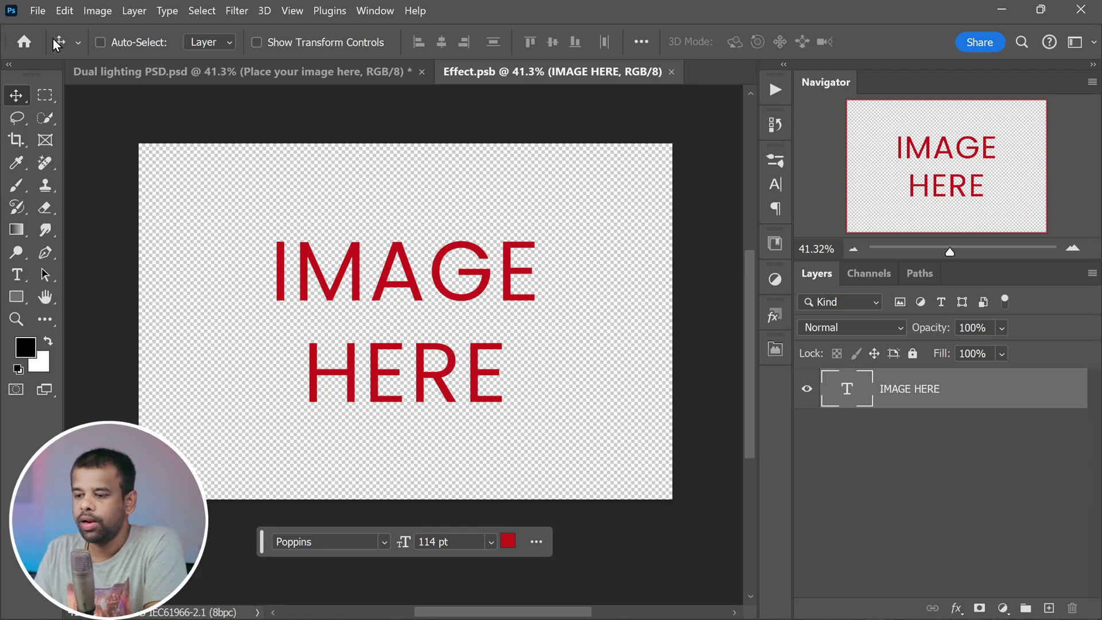
click(40, 11)
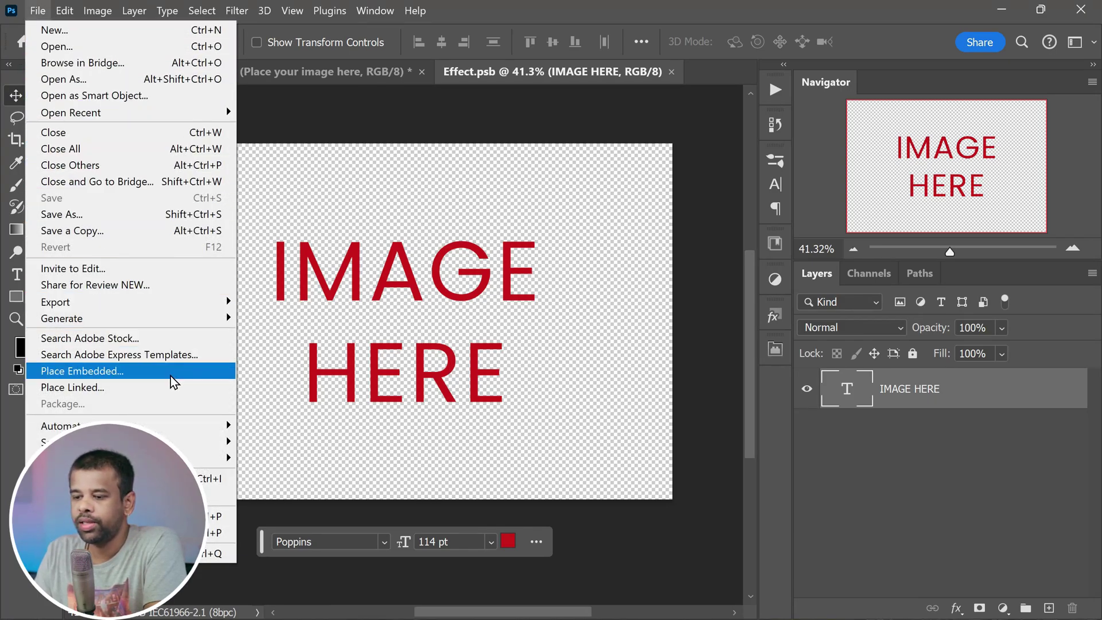
Step: Embed the pexels-victor-l-2790437 portrait of the woman in red and hide IMAGE HERE
click(170, 374)
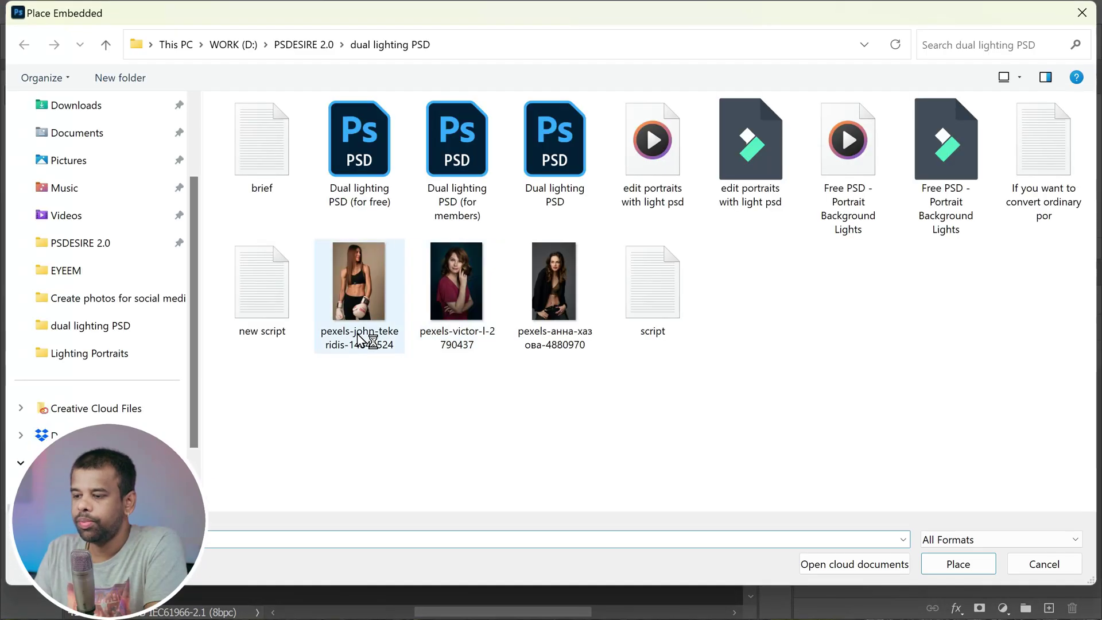
click(468, 294)
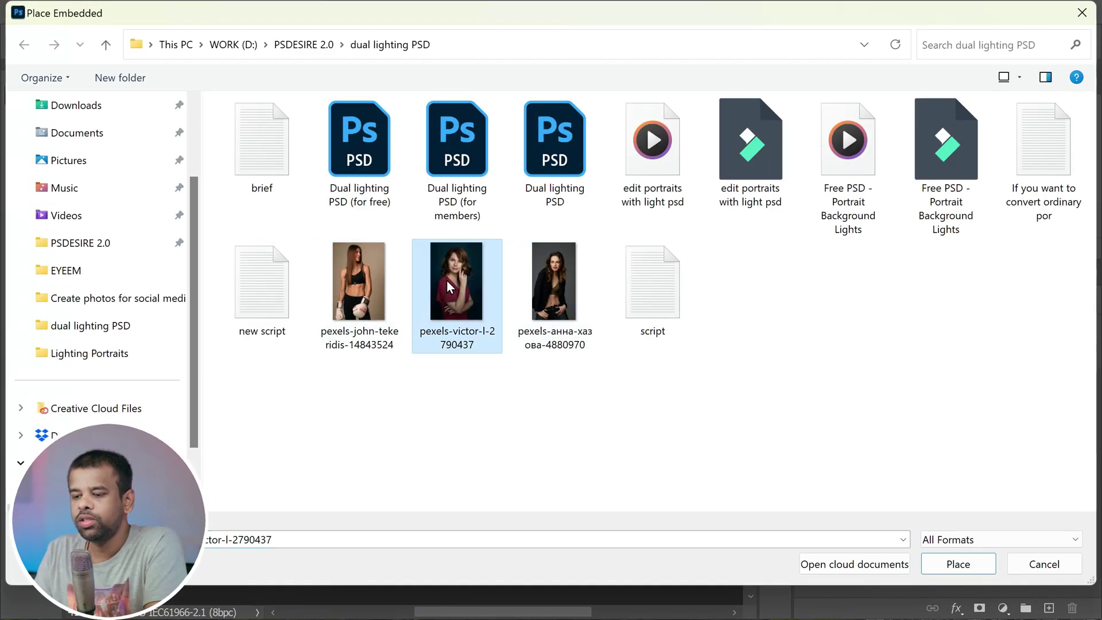
double_click(457, 310)
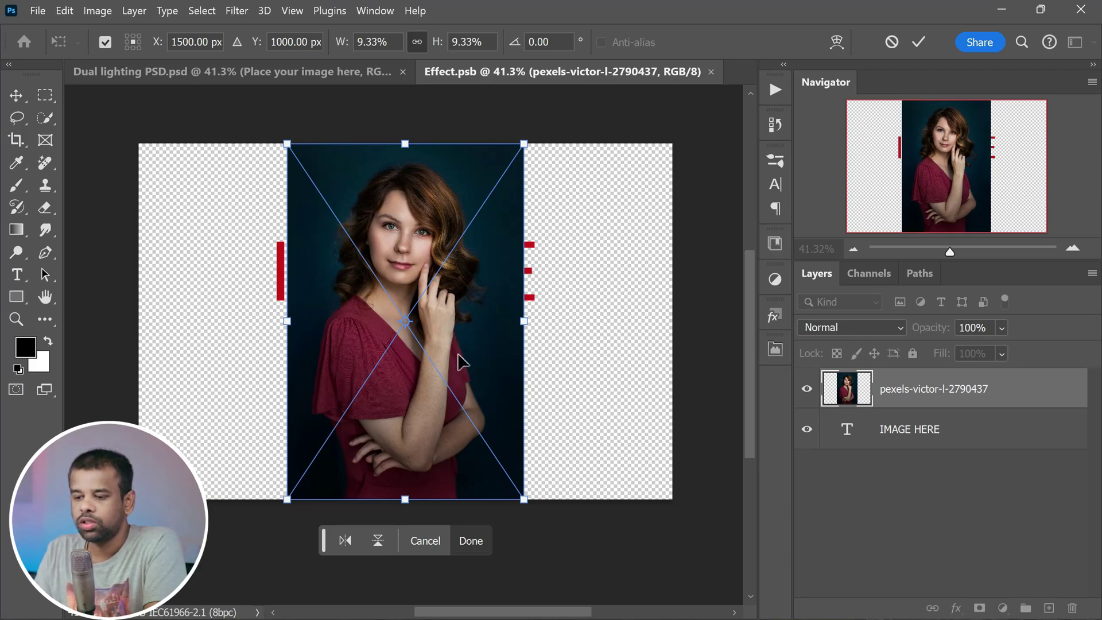
key(Return)
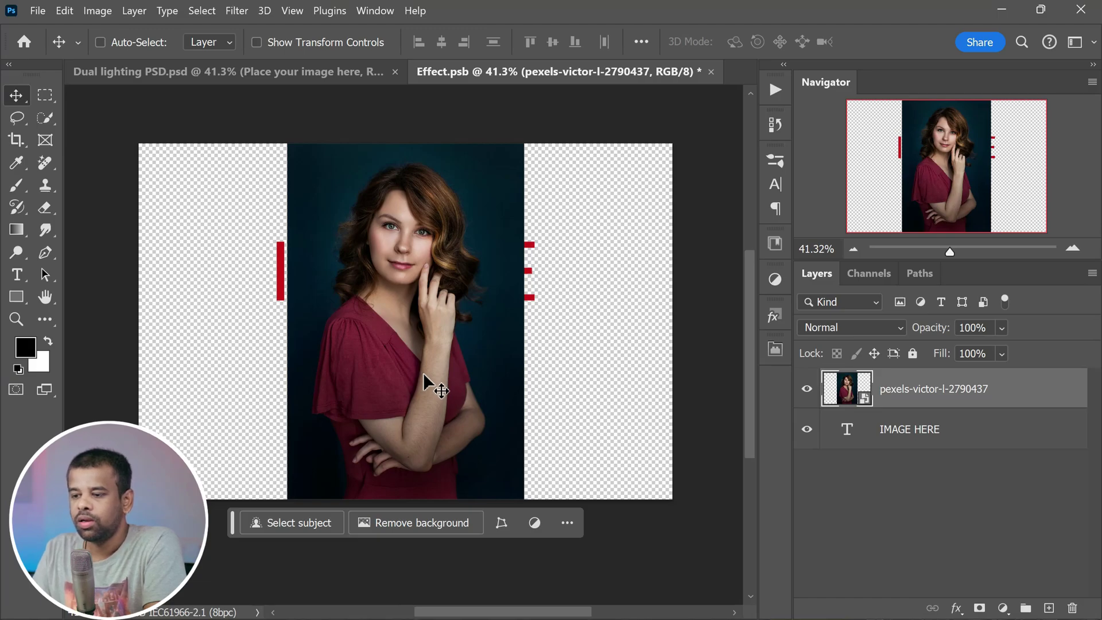
click(806, 430)
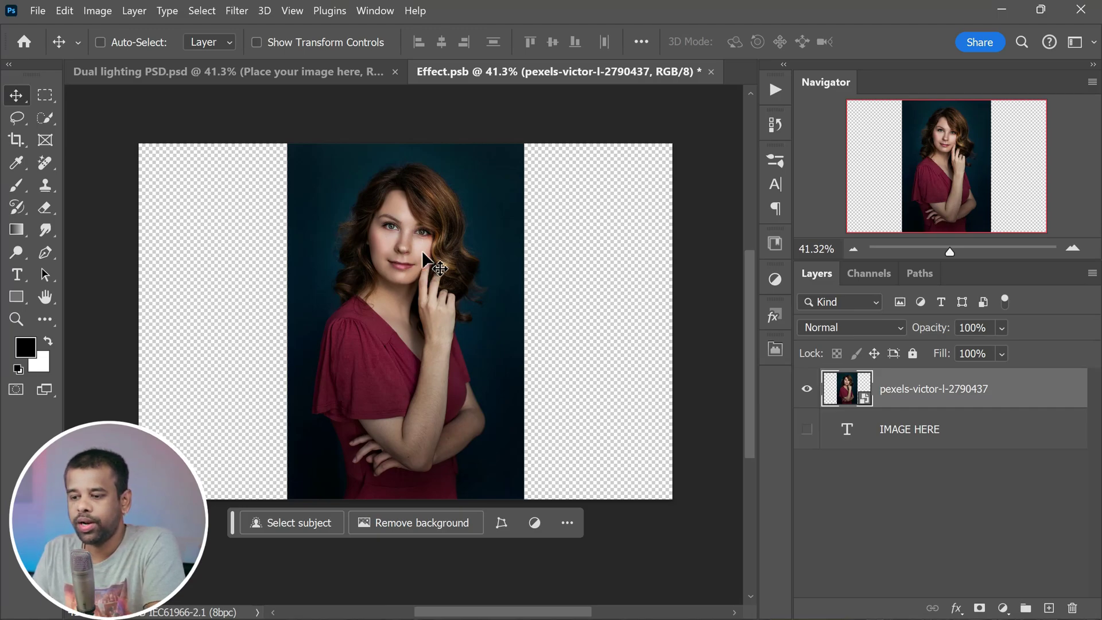
click(202, 12)
Step: Select the woman with Select Subject (Cloud), refine her hair edge, and output a layer mask
click(277, 239)
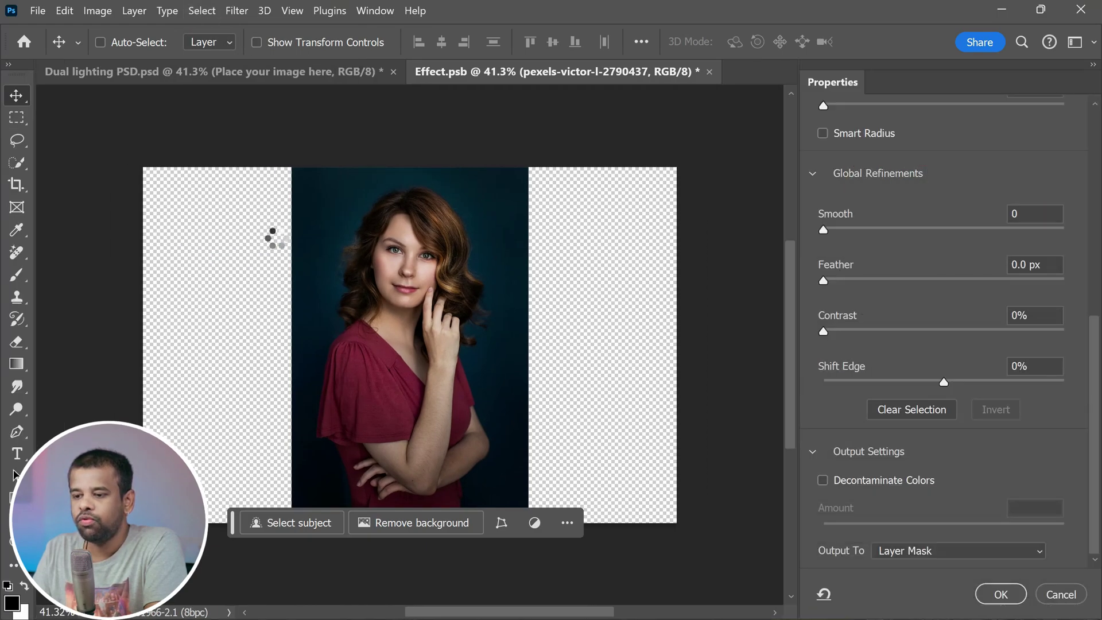
click(456, 42)
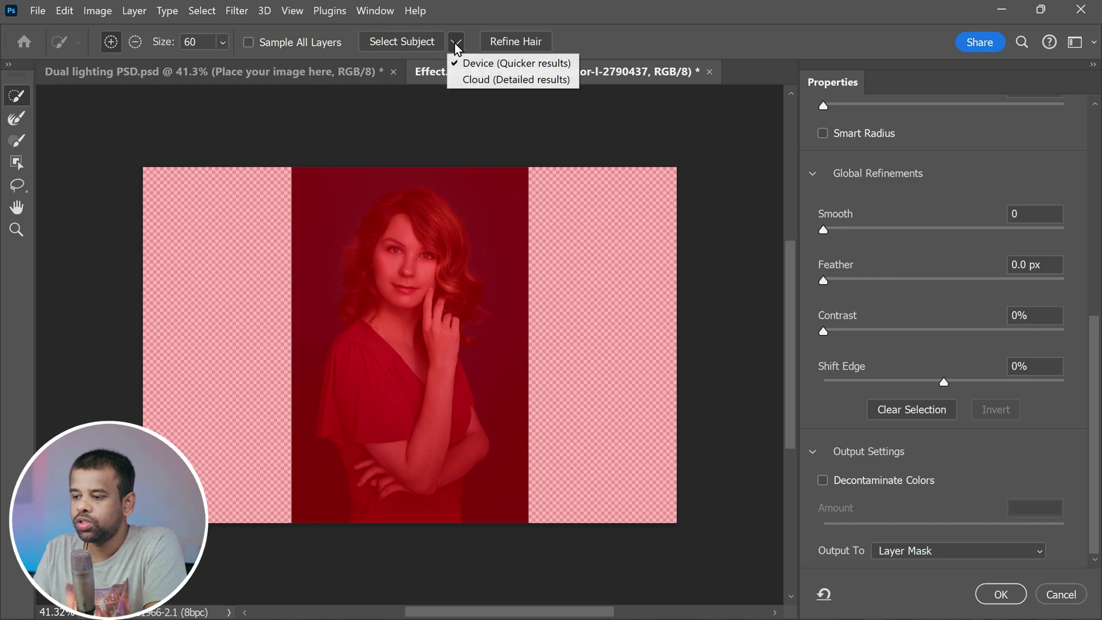
click(505, 80)
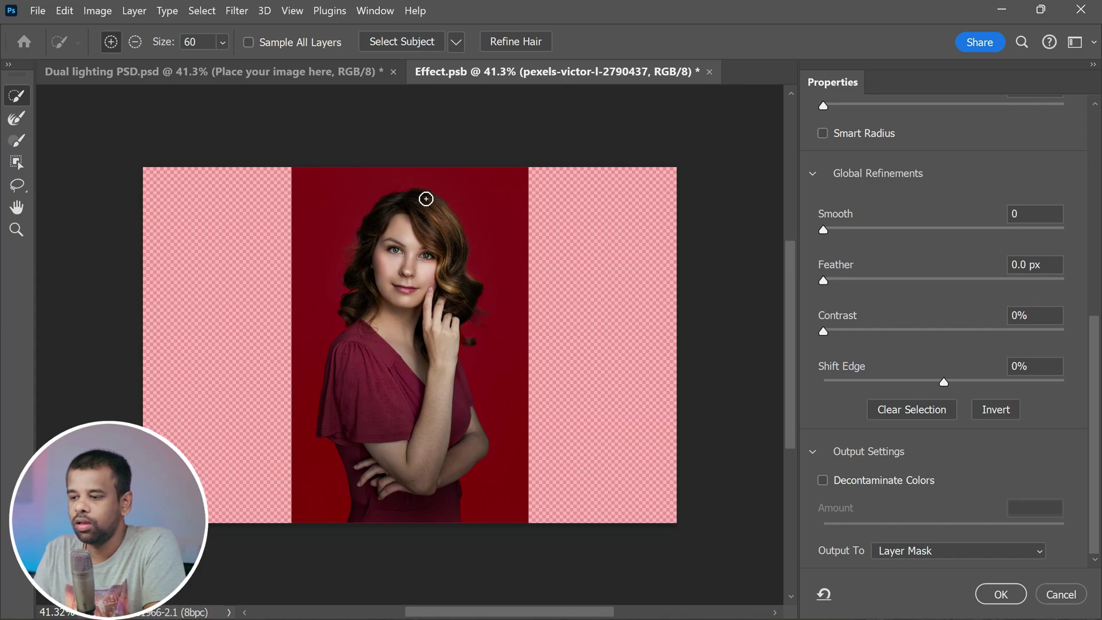
click(26, 121)
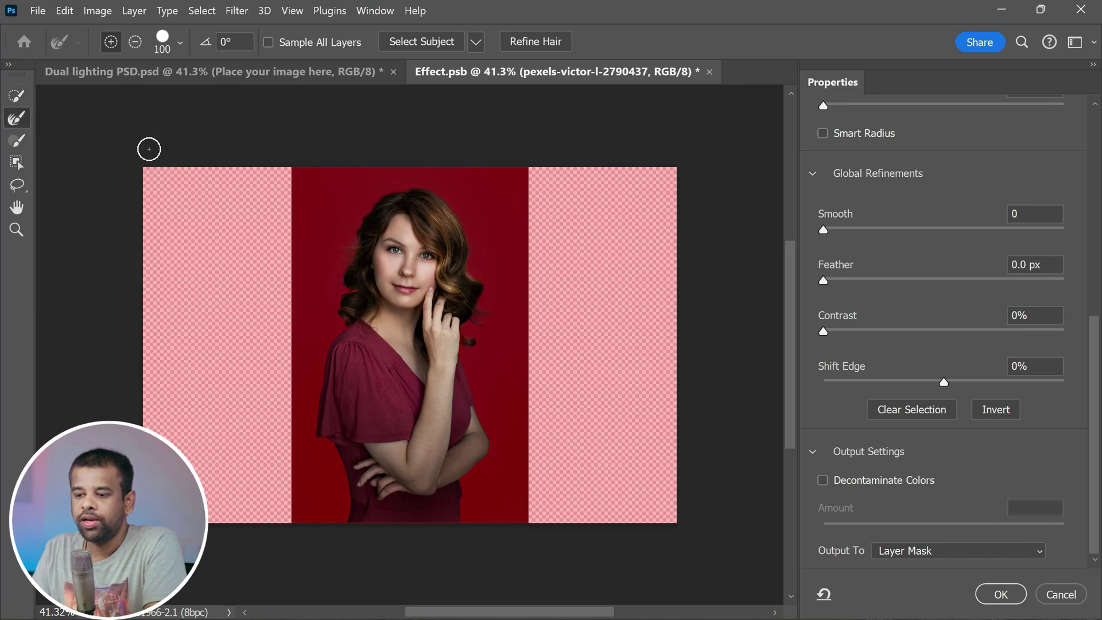
mouse_move(341, 261)
mouse_down()
mouse_move(363, 219)
mouse_move(346, 261)
mouse_move(335, 241)
mouse_up()
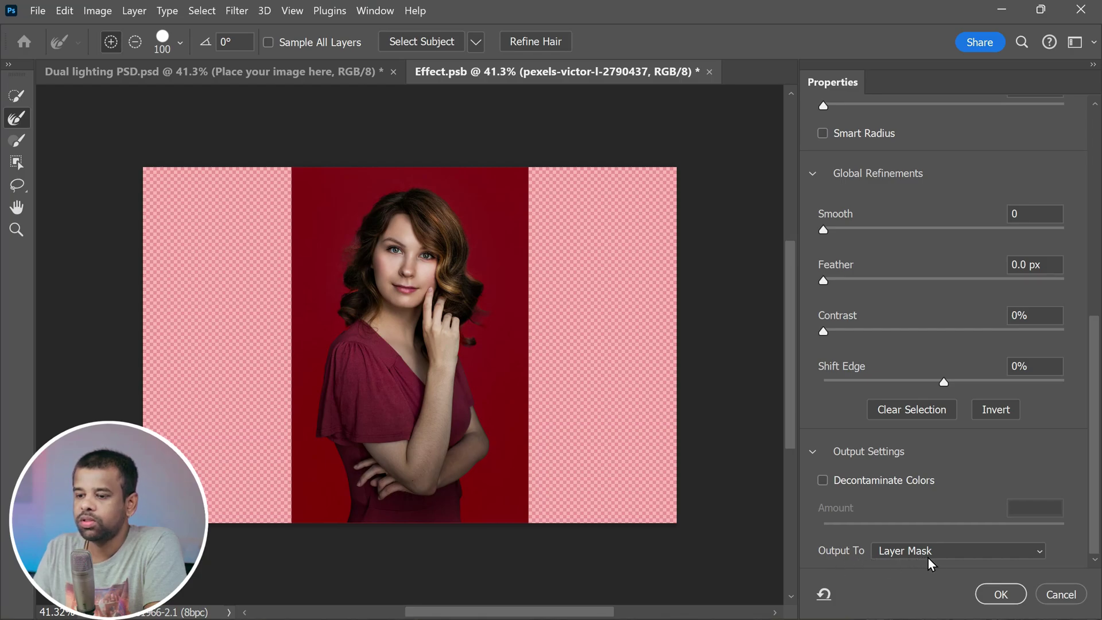
click(997, 593)
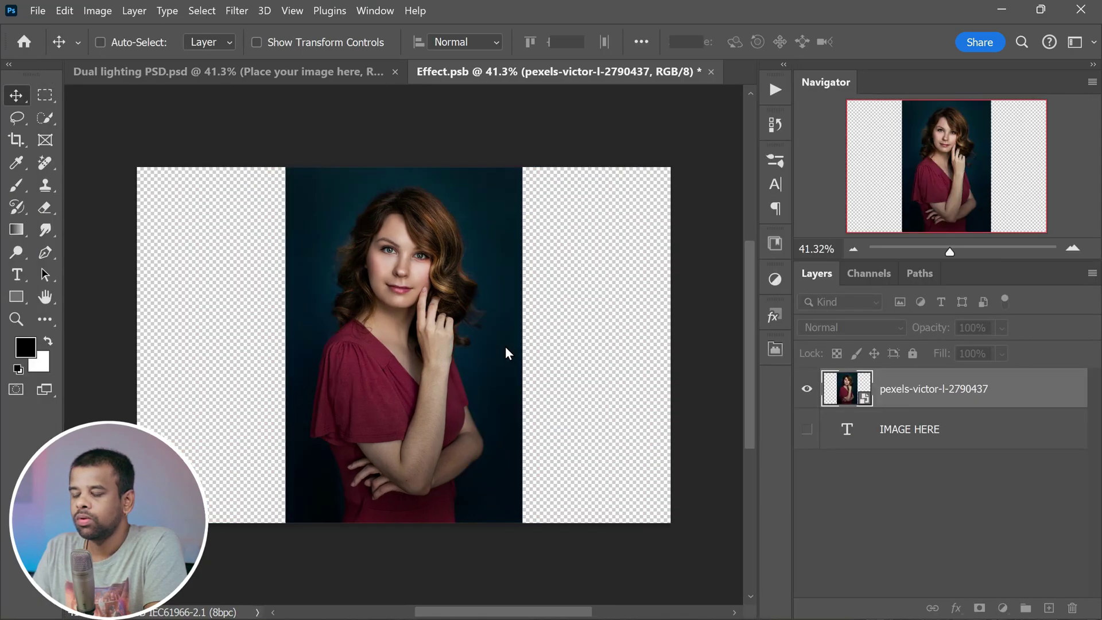
Step: Save Effect.psb and switch back to the Dual lighting PSD document
click(37, 10)
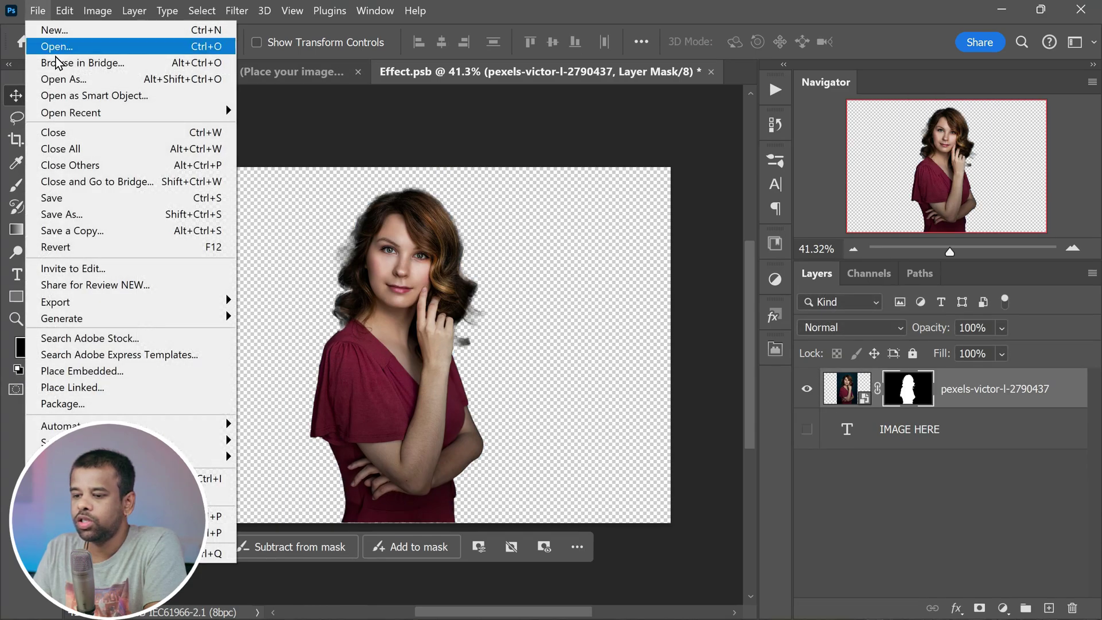
click(86, 197)
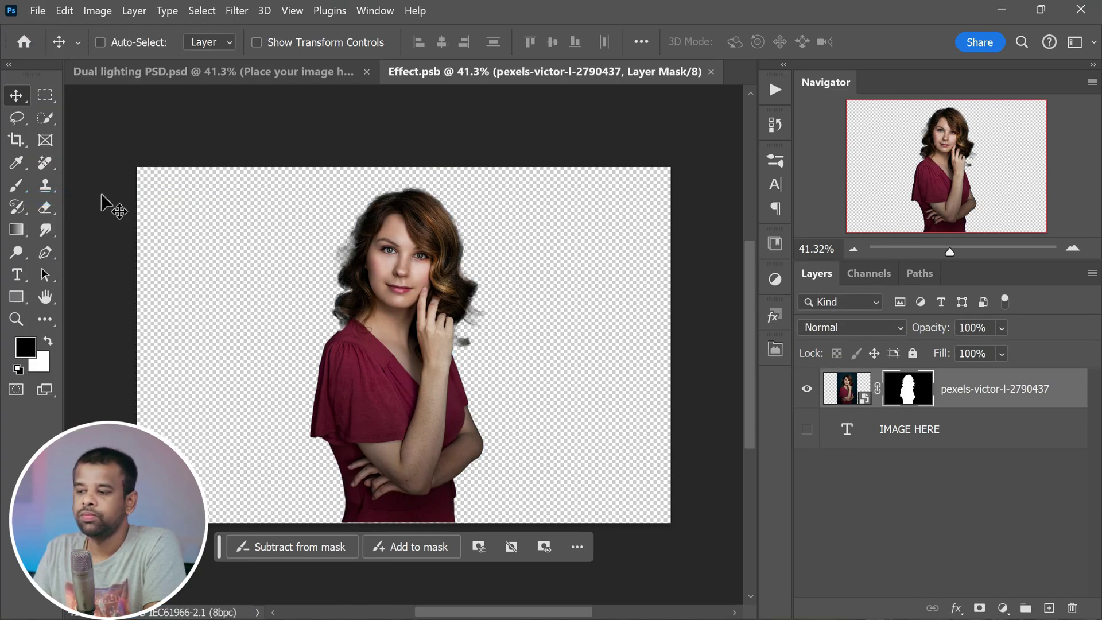
click(150, 74)
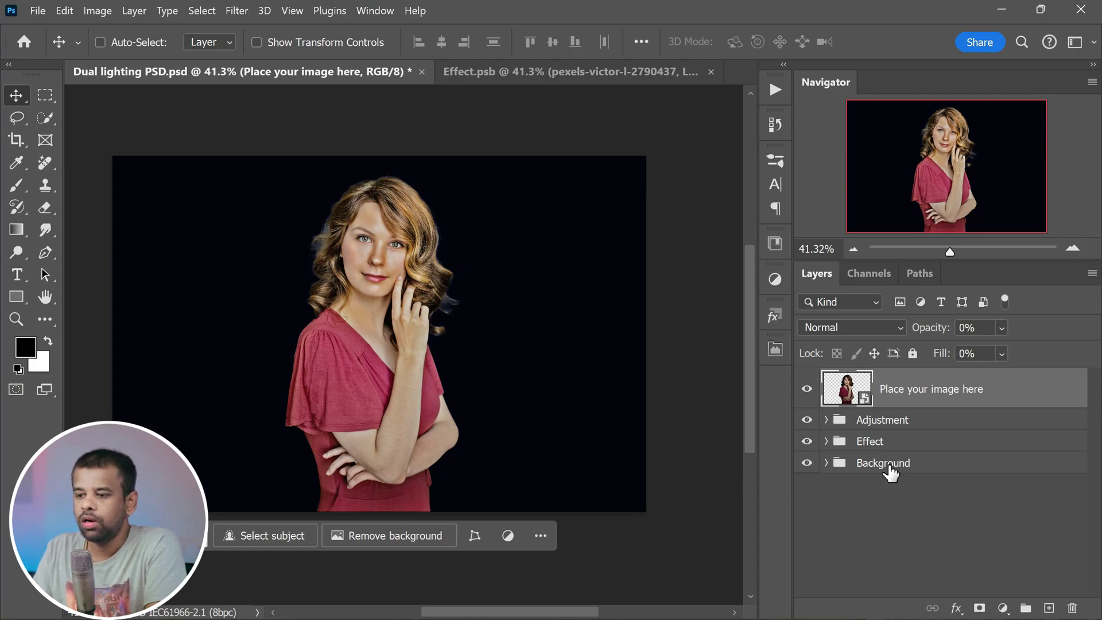
Step: Preview the Background group's textures, keeping texture 03's yellow-and-blue glow visible
click(826, 463)
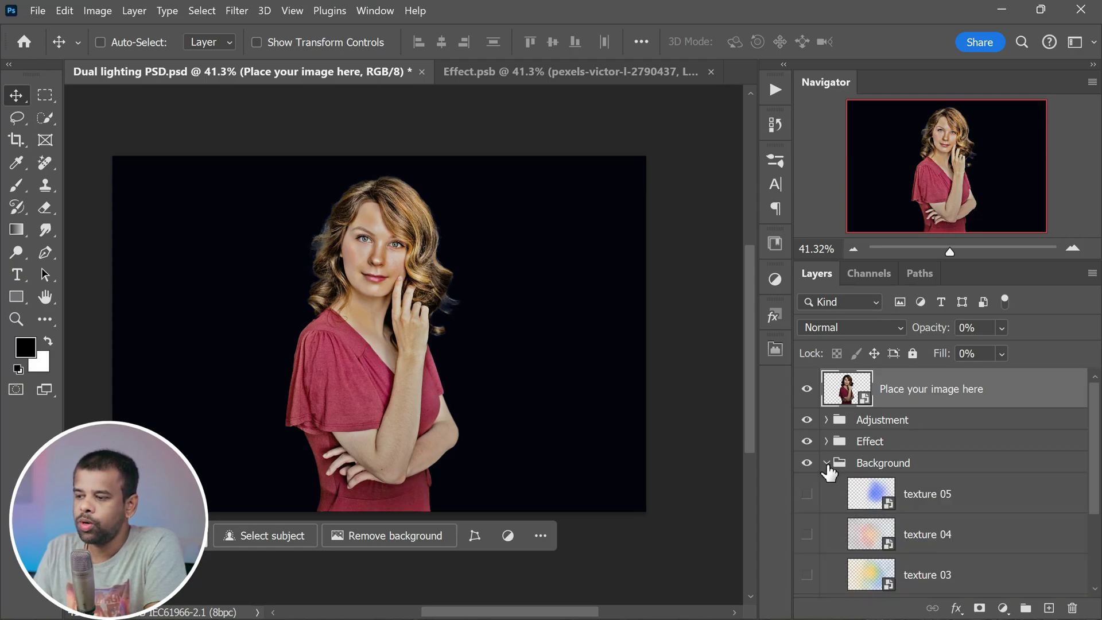
scroll(994, 456, down, 3)
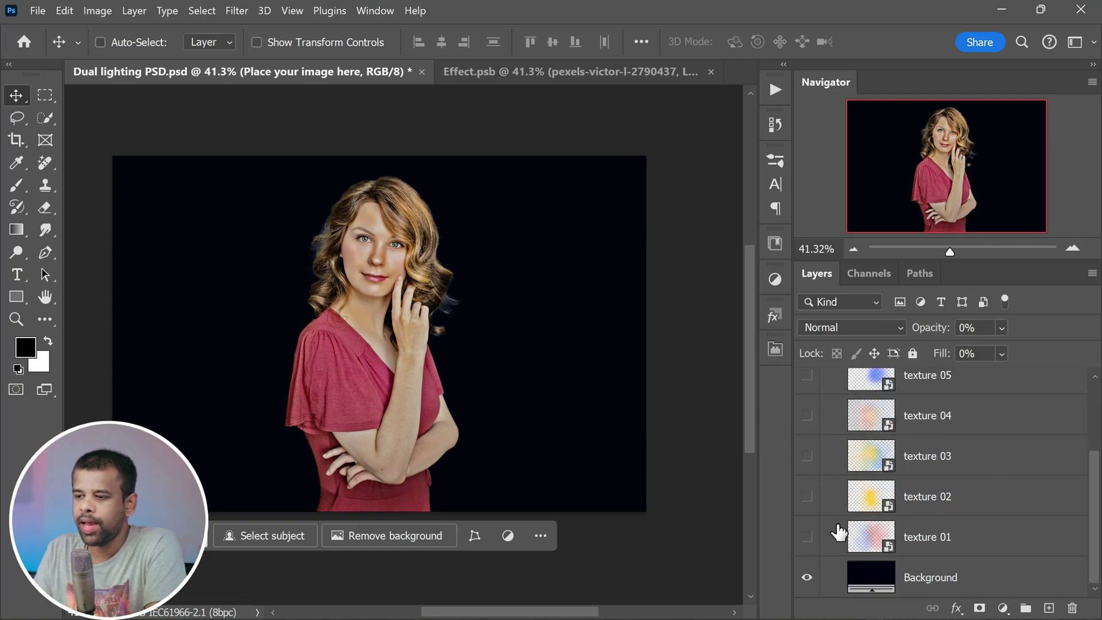
click(806, 536)
click(806, 536)
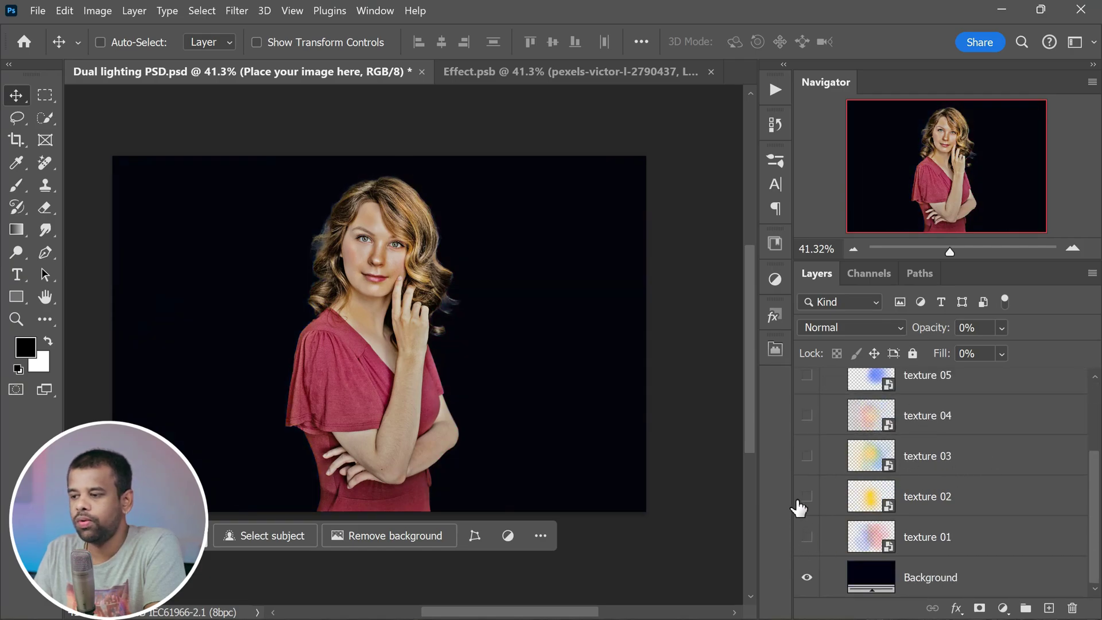
click(806, 457)
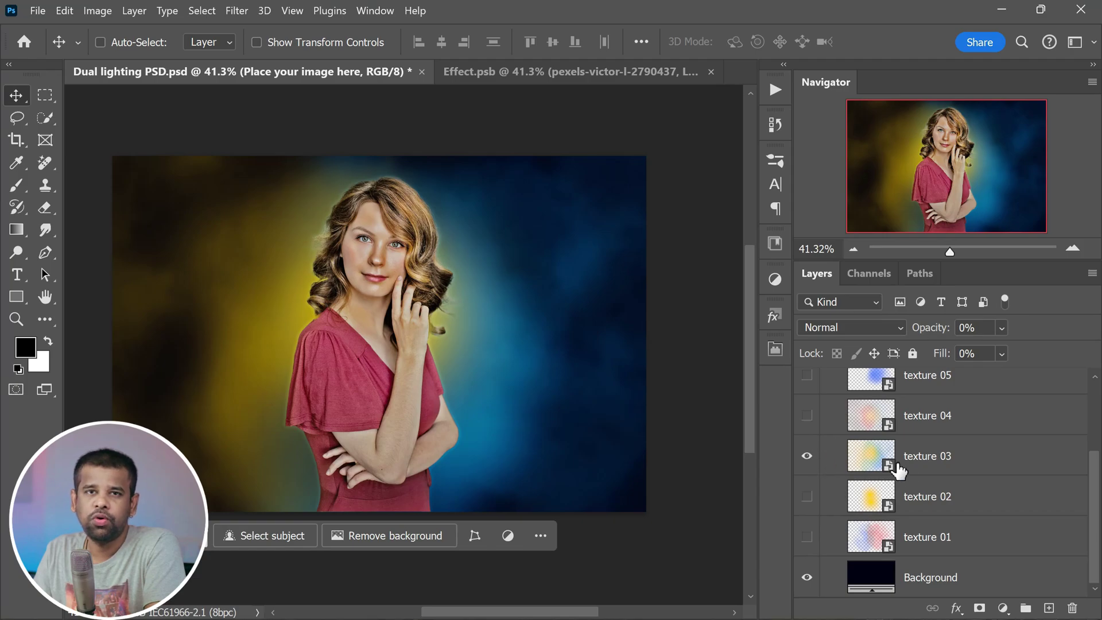
scroll(883, 459, up, 1)
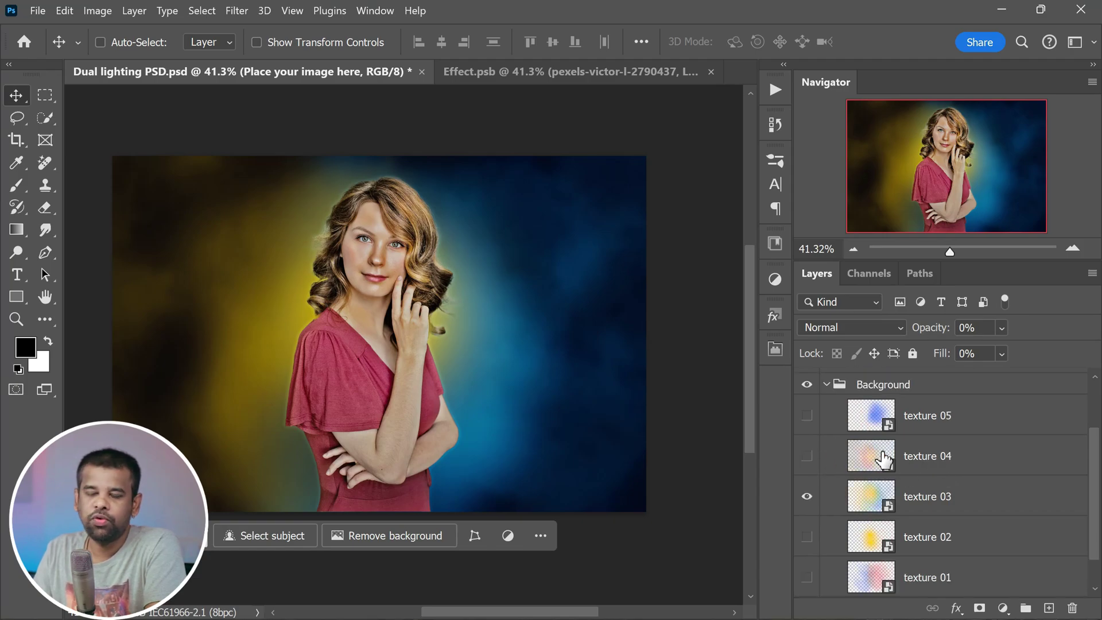
click(806, 416)
click(807, 415)
click(807, 536)
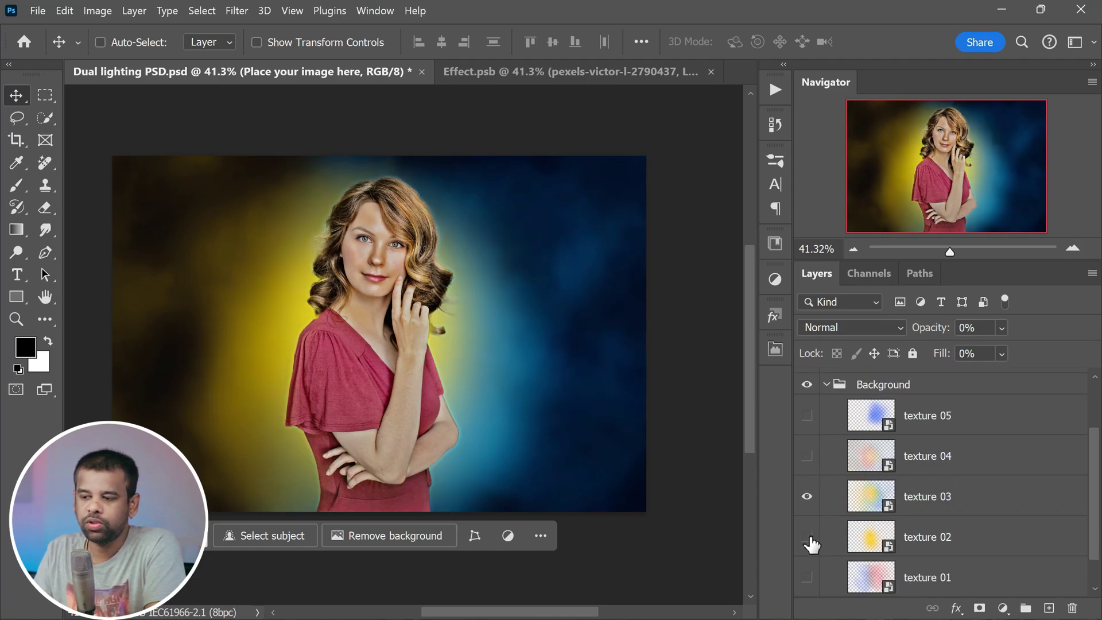
click(806, 537)
click(806, 577)
click(807, 577)
Step: Add texture 04's warm orange glow, comparing textures 03 and 04 on and off
click(806, 456)
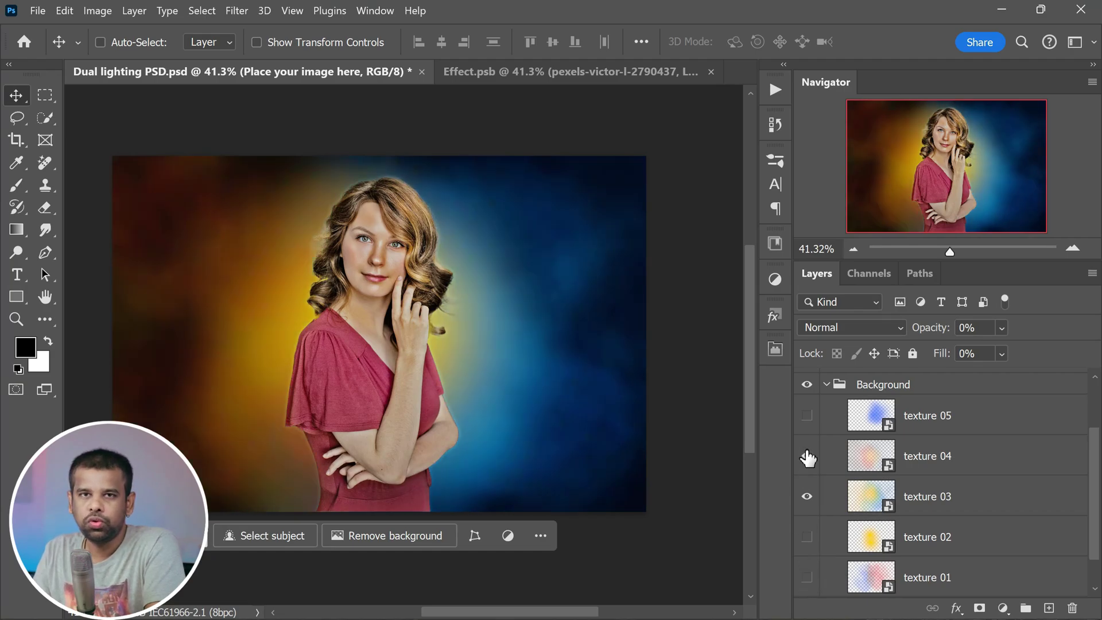
scroll(611, 353, down, 1)
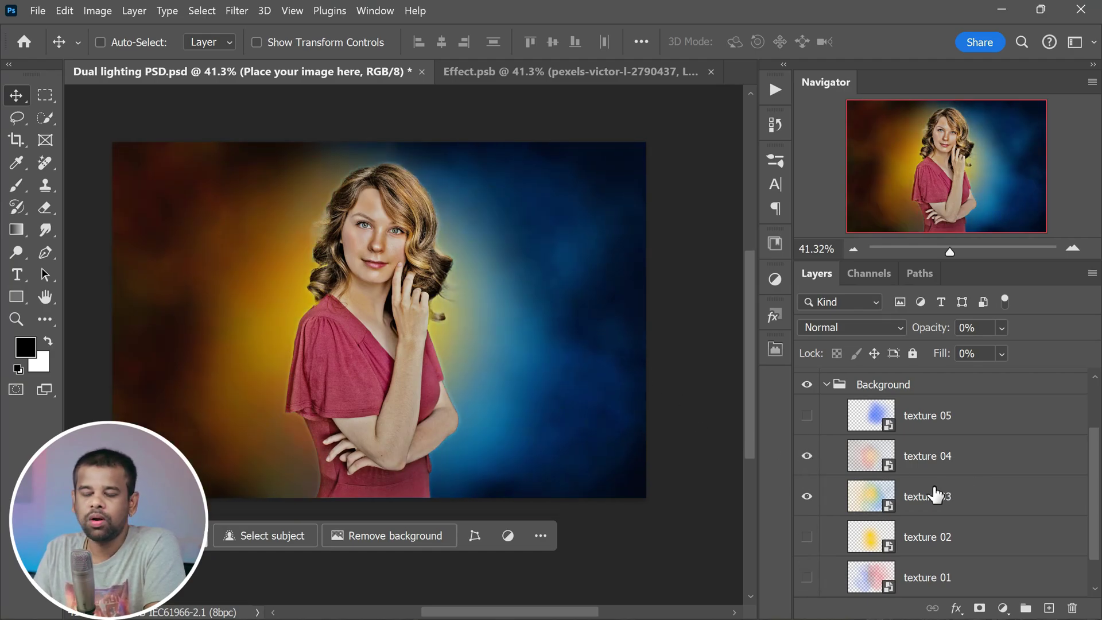
scroll(844, 493, down, 1)
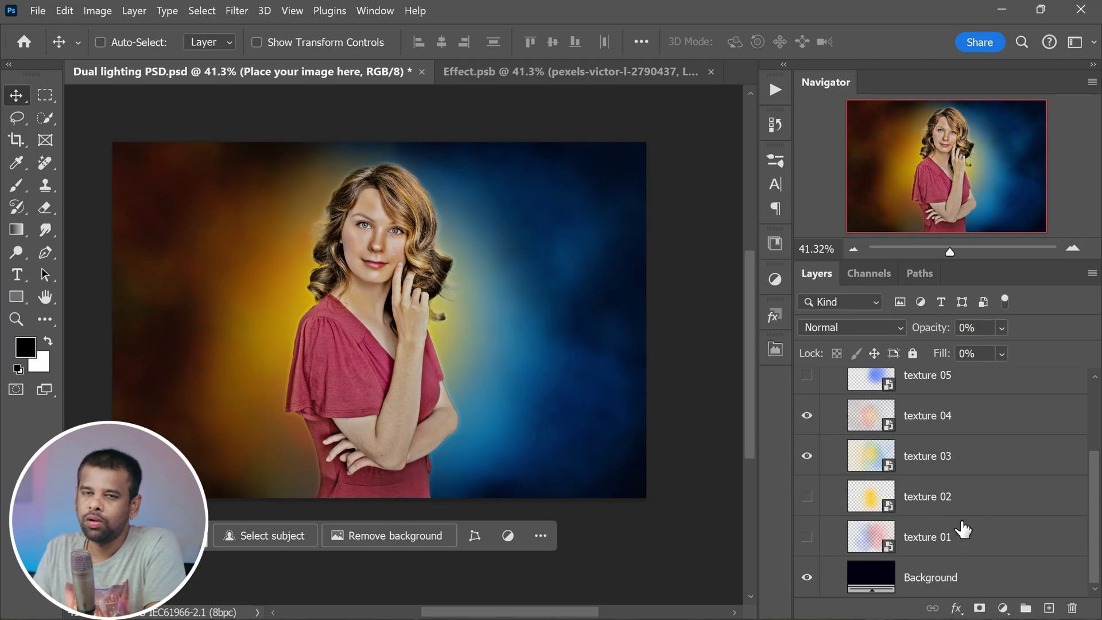
scroll(970, 508, up, 1)
scroll(956, 499, down, 1)
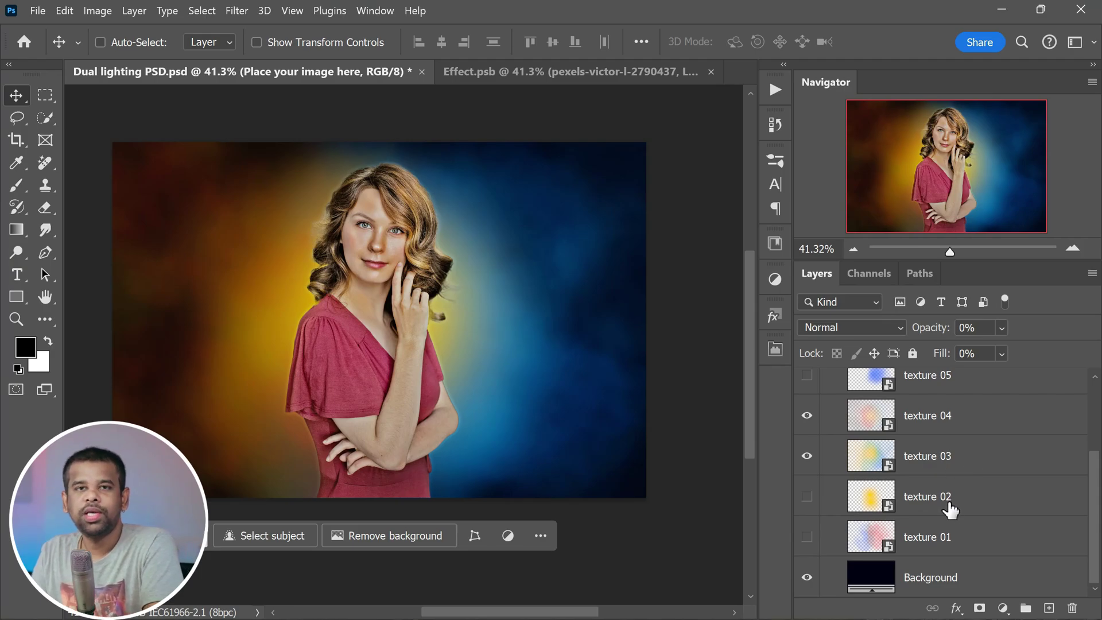
click(806, 456)
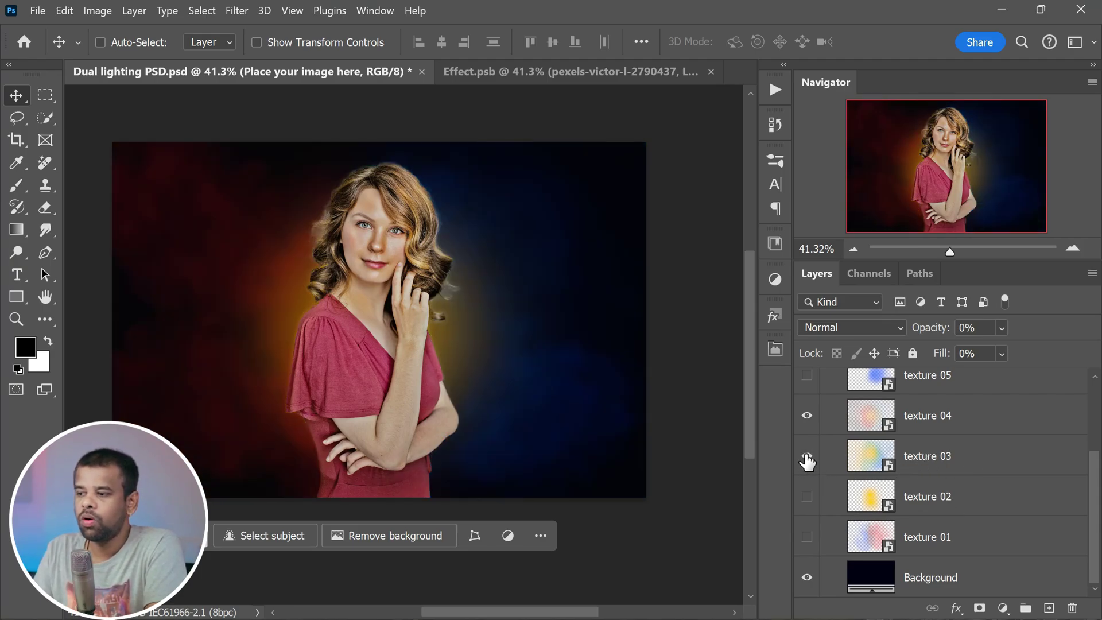
click(806, 455)
click(807, 415)
click(807, 416)
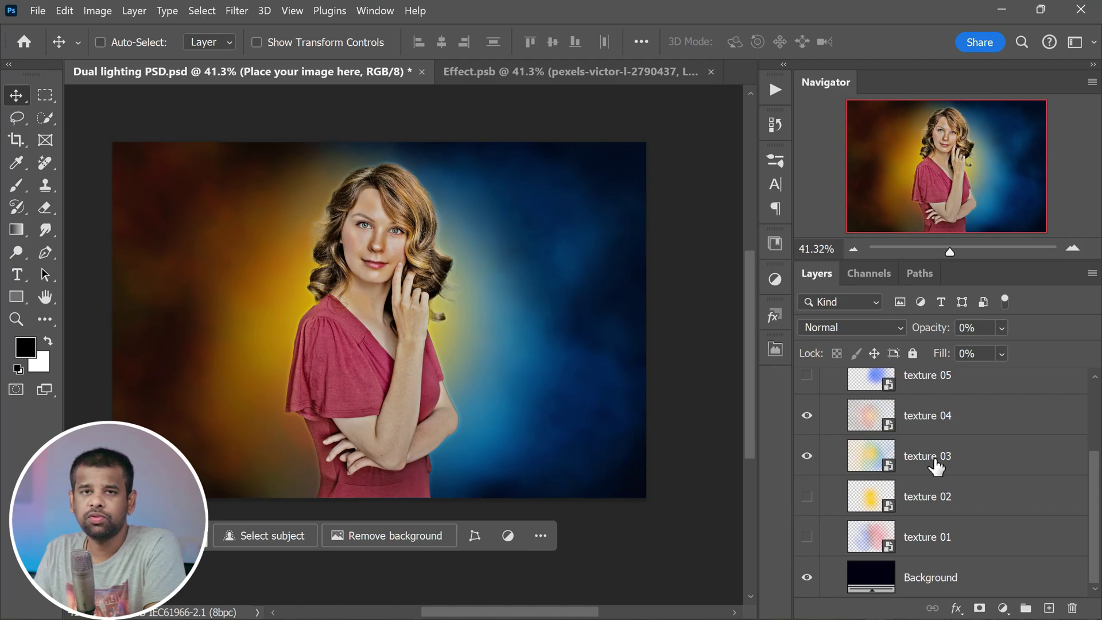
scroll(935, 465, up, 1)
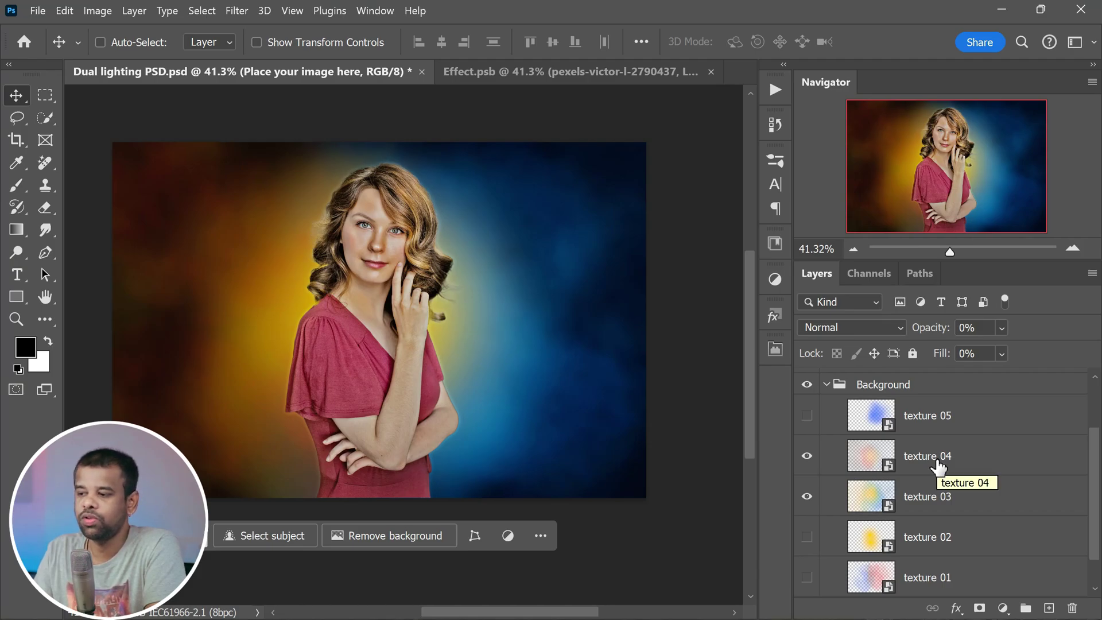
scroll(938, 466, down, 1)
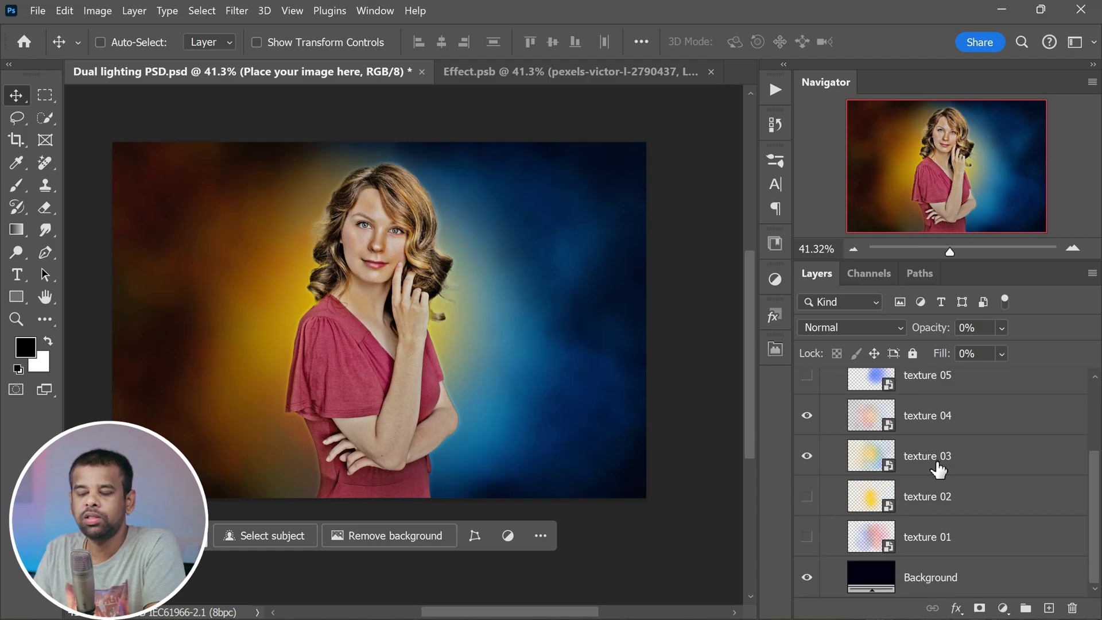
Step: Change the Background fill layer's colour to very dark navy 02131f
double_click(872, 579)
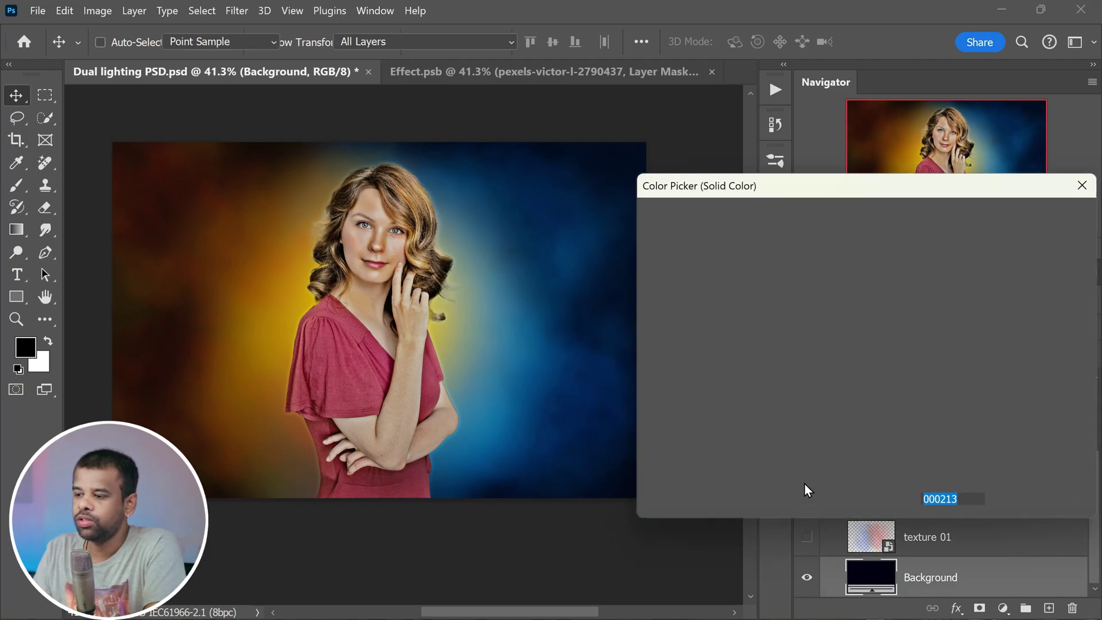
mouse_move(863, 430)
mouse_down()
mouse_move(844, 419)
mouse_move(850, 377)
mouse_up()
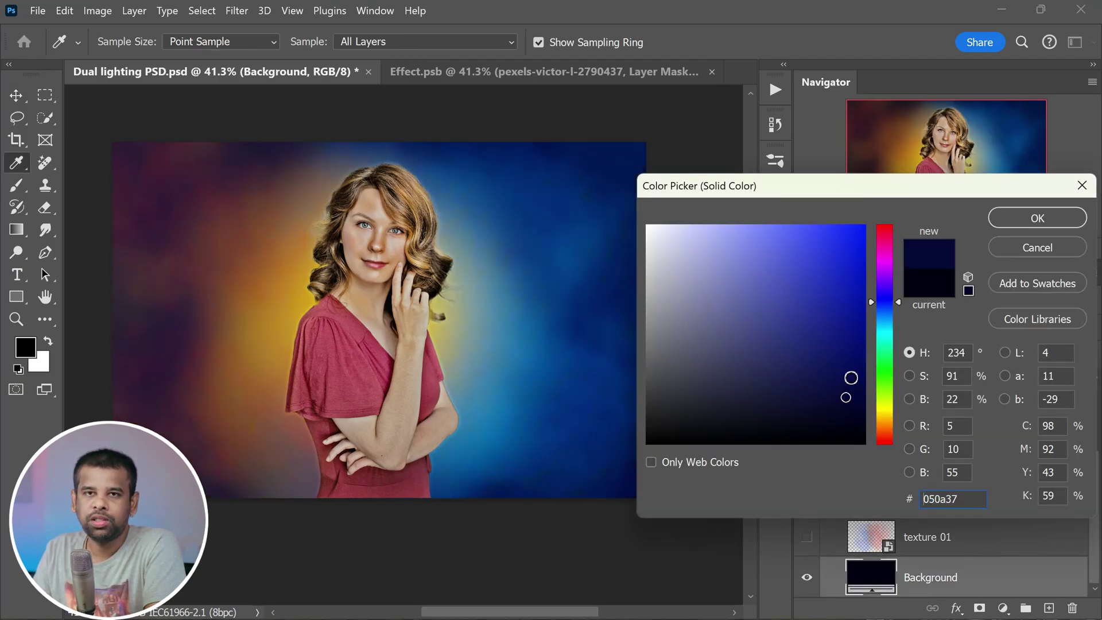
mouse_move(882, 416)
mouse_down()
mouse_move(890, 436)
mouse_move(886, 319)
mouse_up()
drag(852, 403, 848, 417)
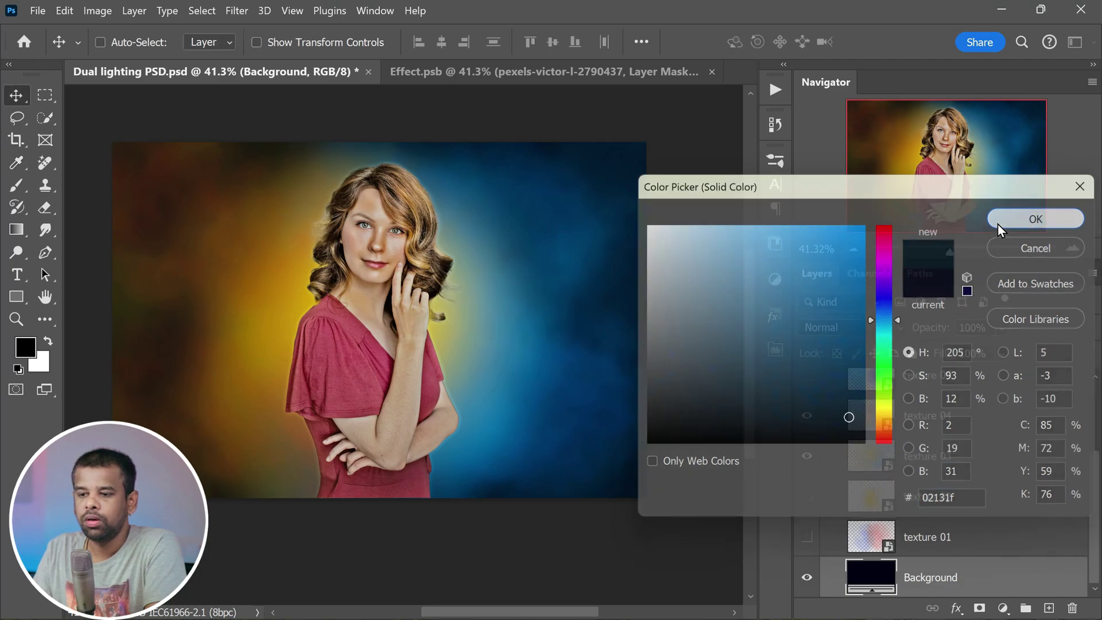
click(998, 224)
Step: Set the Effect layer's Shadows/Highlights smart filter to Shadows 39% and Highlights 37%
scroll(894, 466, up, 3)
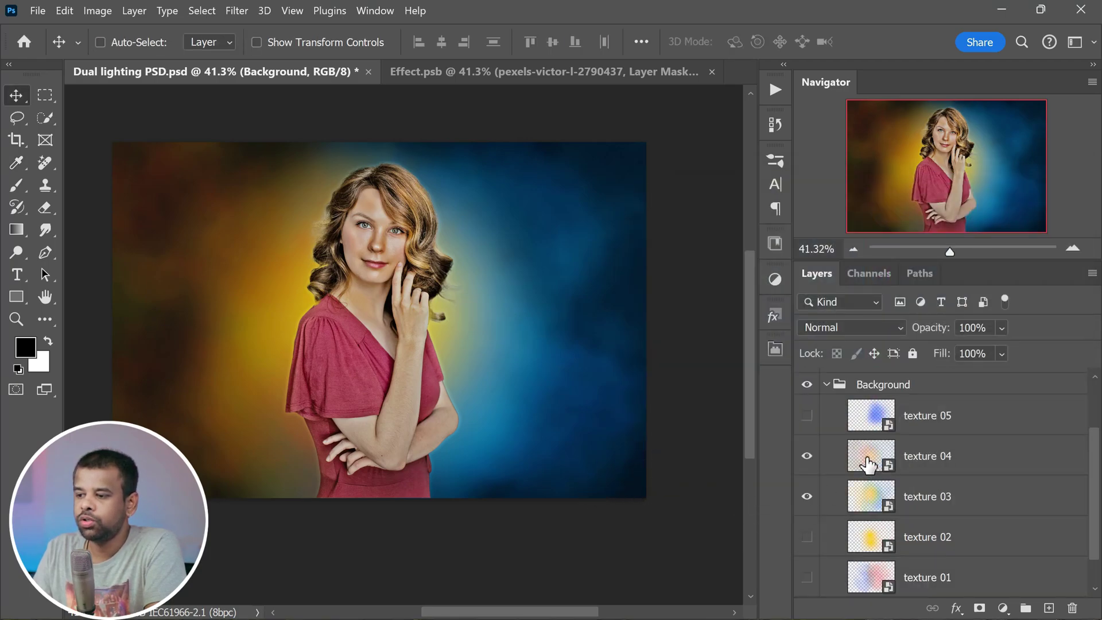
click(845, 445)
click(825, 440)
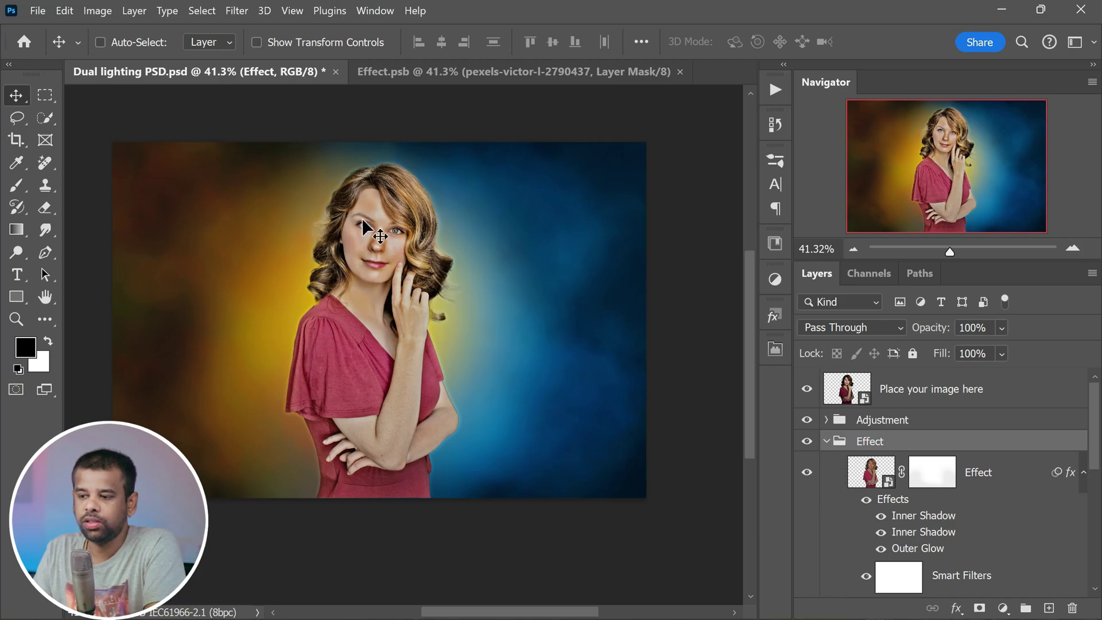
scroll(976, 530, down, 2)
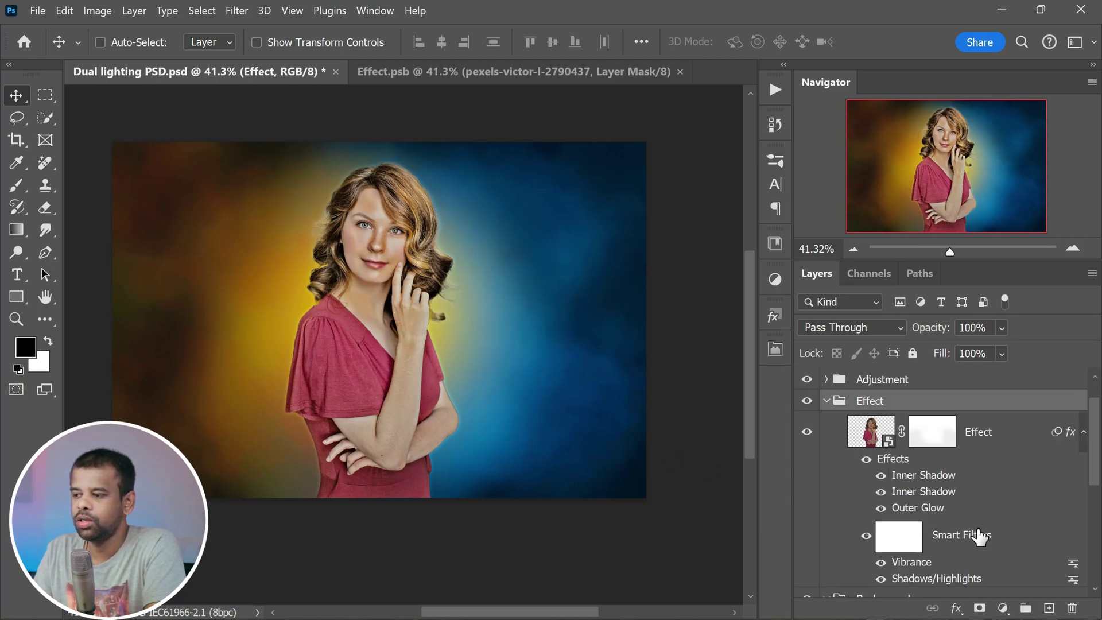
double_click(946, 538)
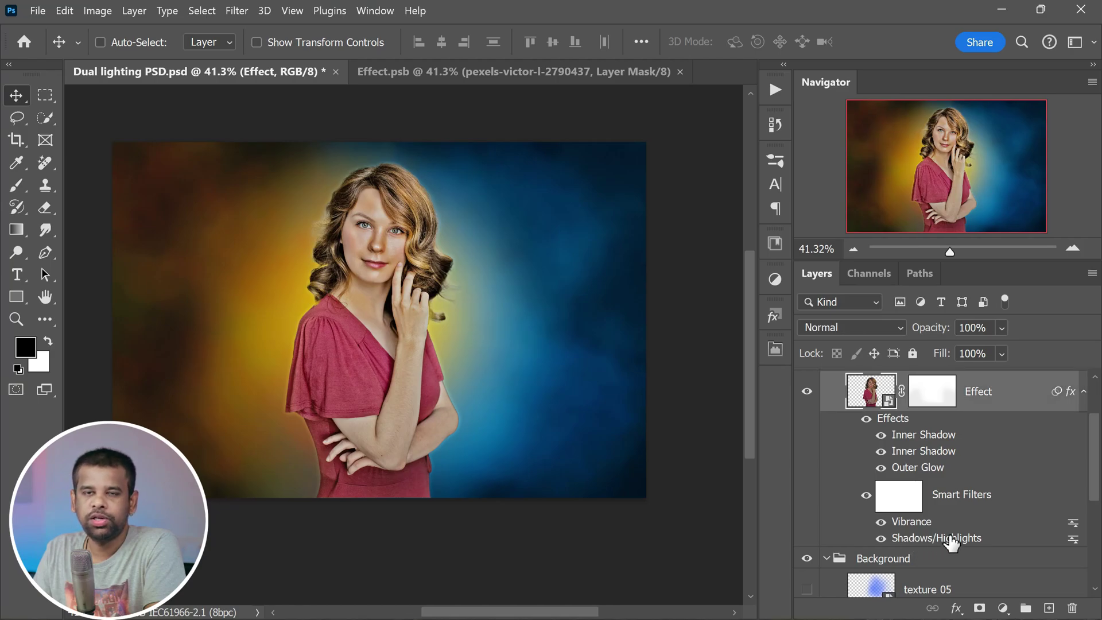
click(651, 280)
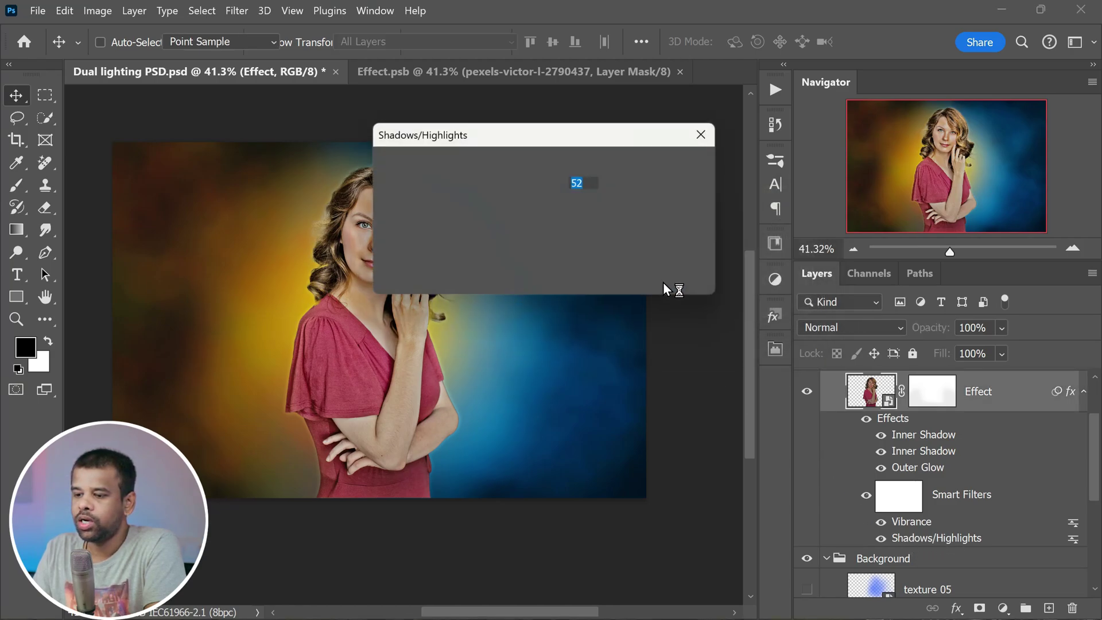
drag(567, 127, 789, 175)
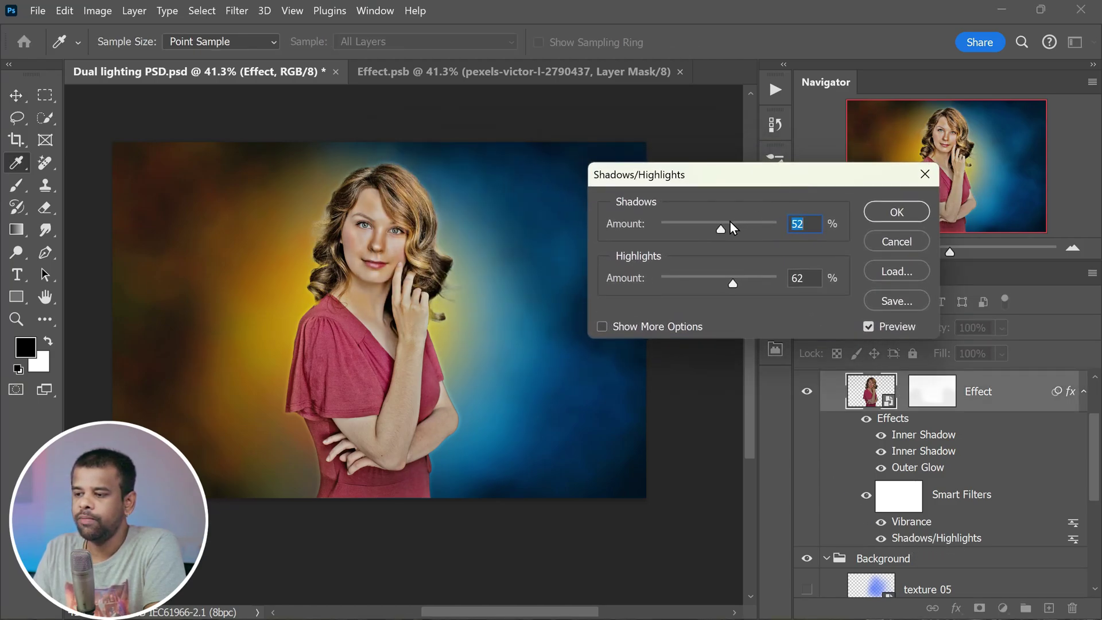
drag(720, 229, 707, 232)
drag(731, 284, 704, 286)
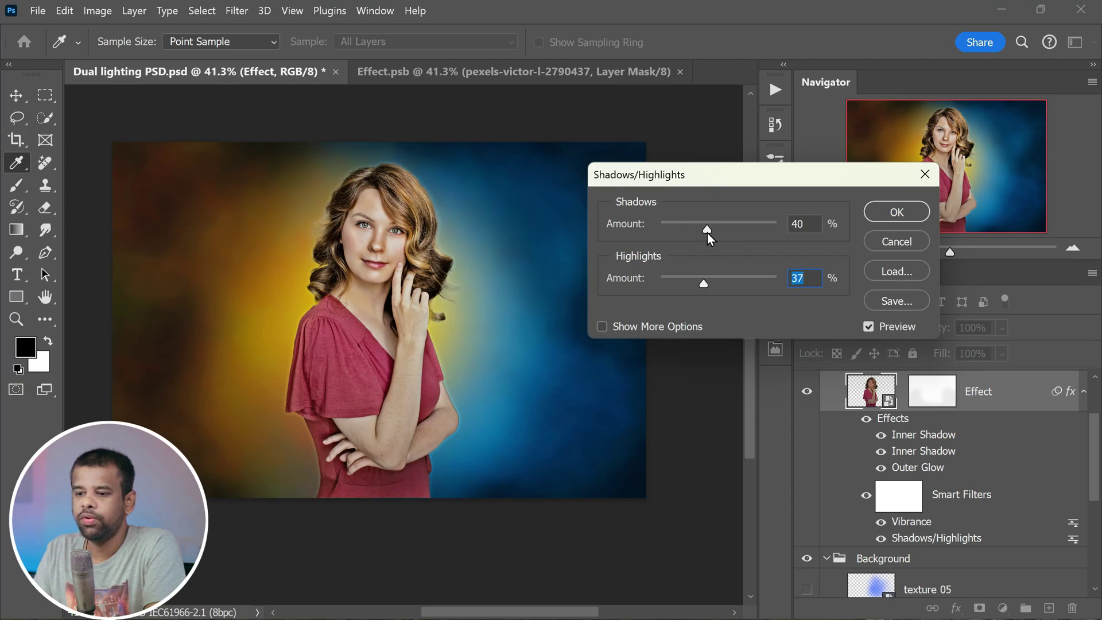
drag(707, 233, 705, 232)
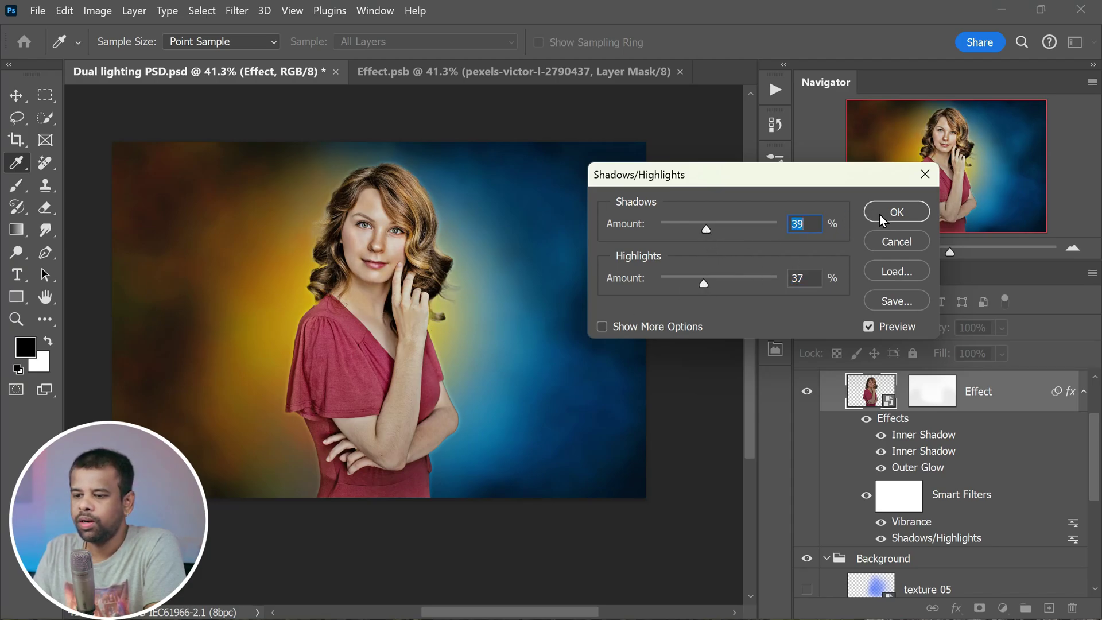
click(896, 212)
key(v)
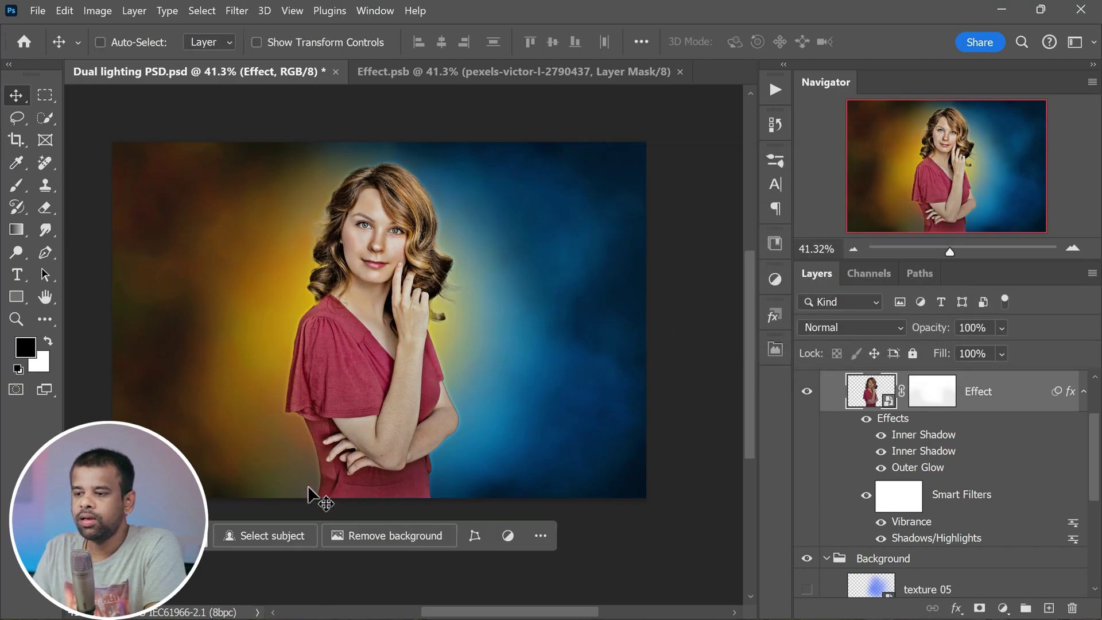
Step: Enlarge the Effect layer's Outer Glow size to about 139 px
scroll(309, 488, up, 2)
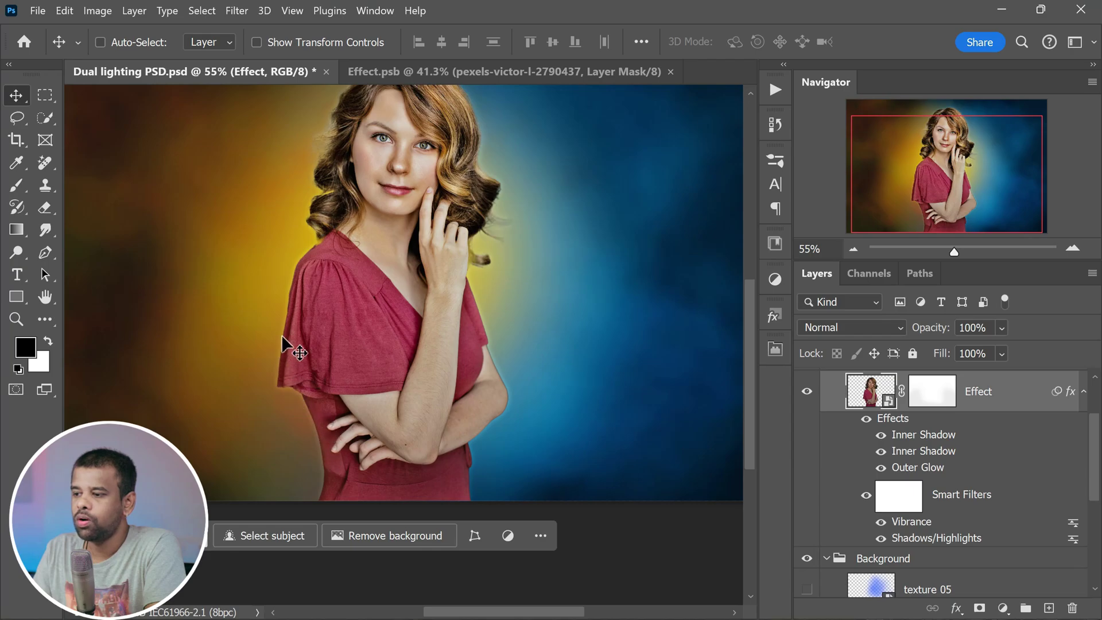
scroll(332, 249, up, 1)
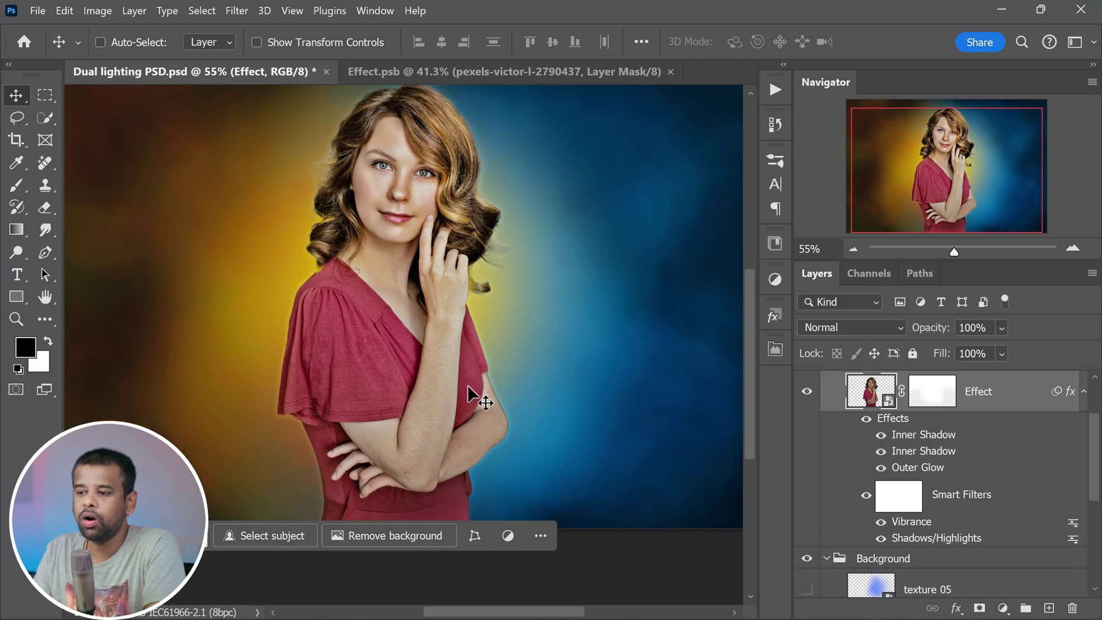
scroll(468, 386, up, 1)
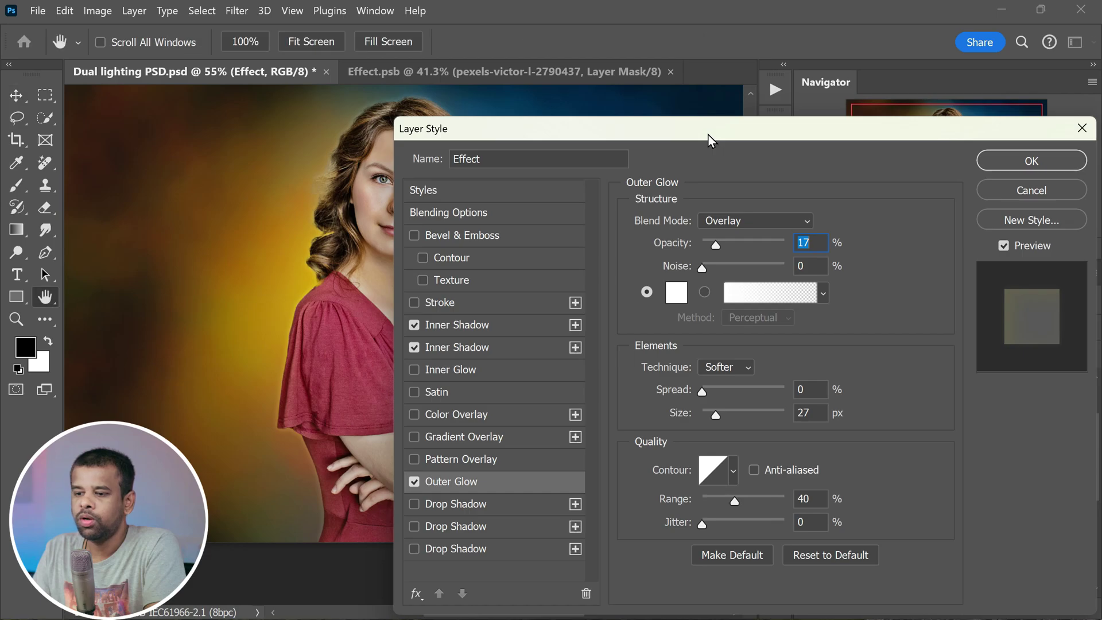
drag(708, 135, 786, 39)
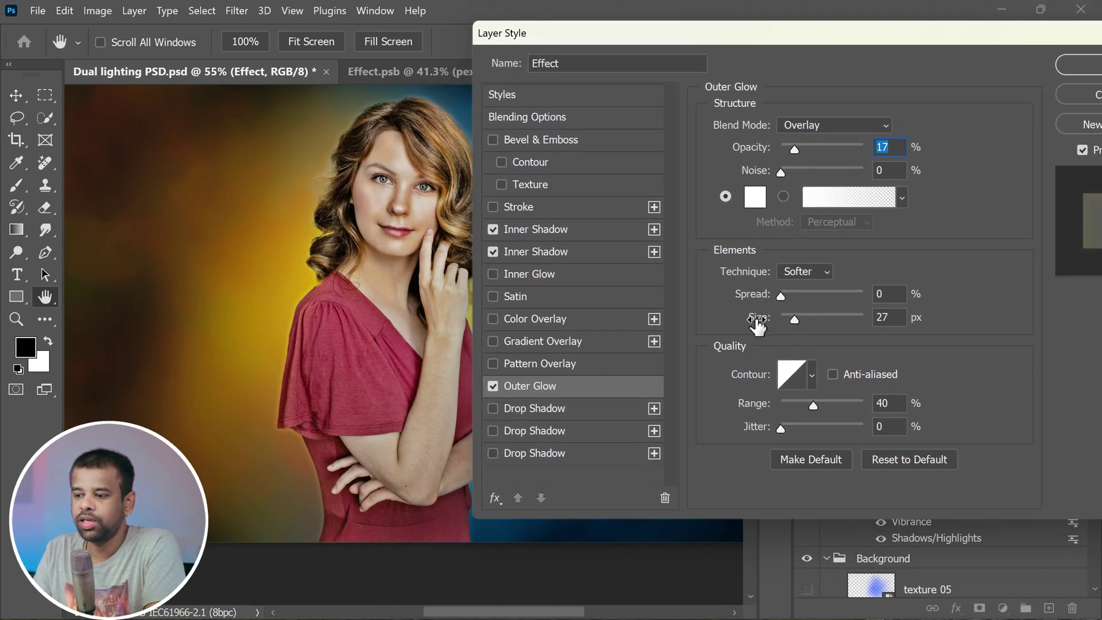
drag(794, 322, 829, 319)
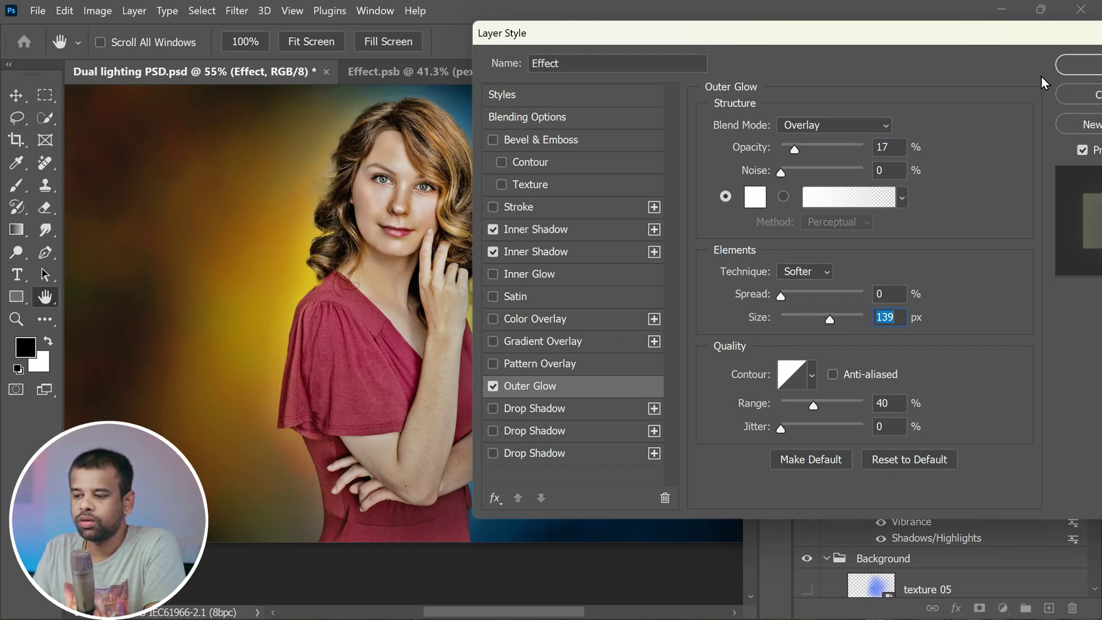
click(1078, 65)
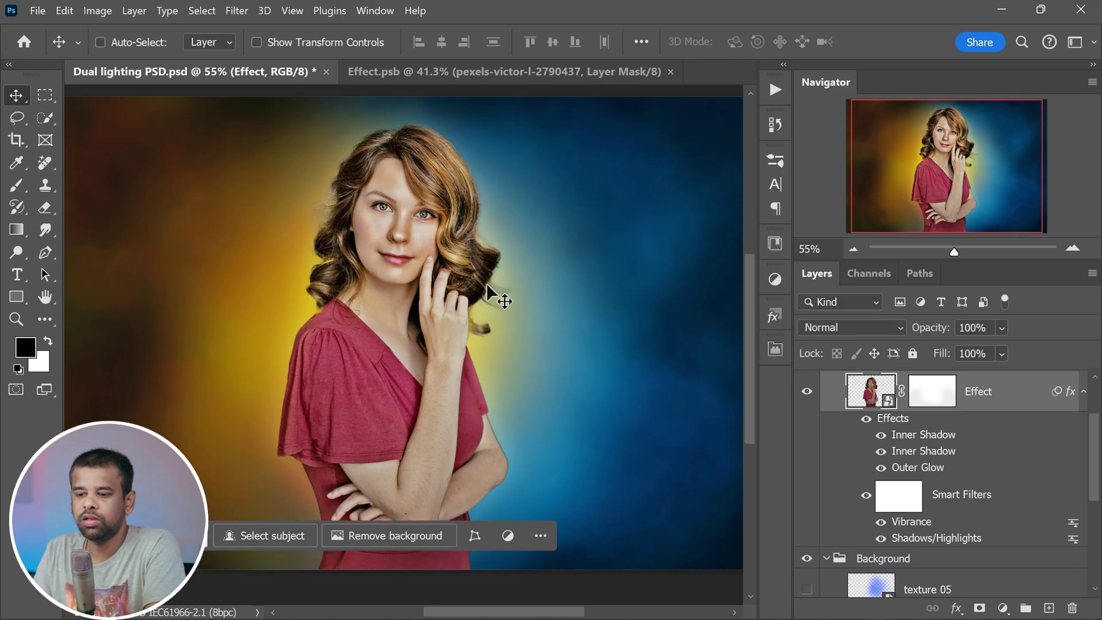
scroll(476, 264, down, 2)
scroll(466, 298, up, 1)
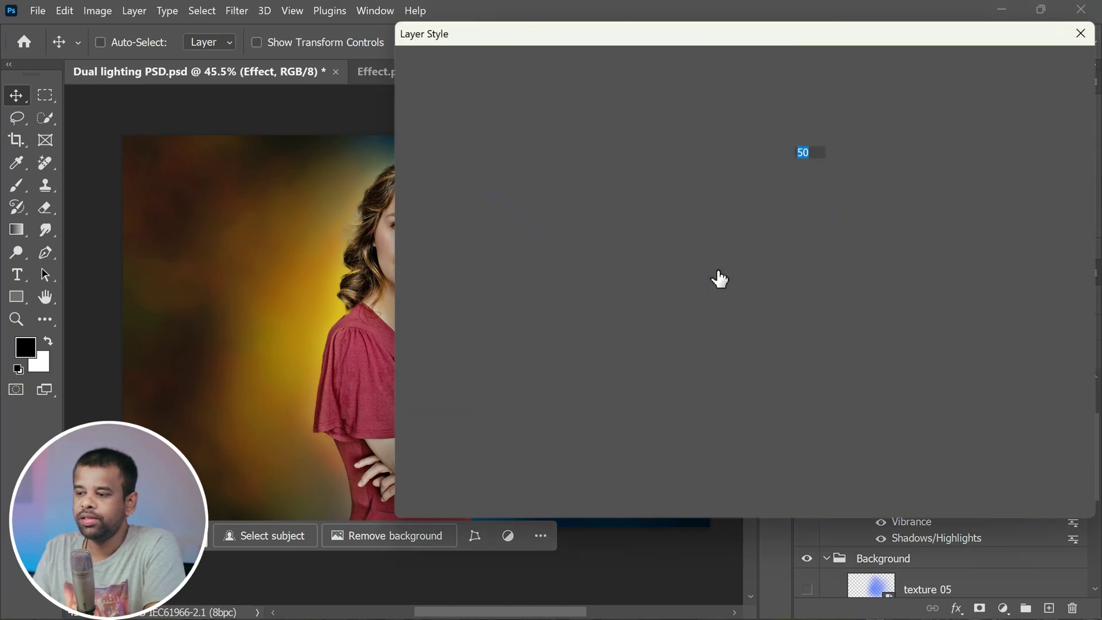
Step: Recolour the Effect layer's Inner Shadow to a soft grey-green sampled from the image, and apply it
drag(838, 39, 1020, 76)
click(1013, 166)
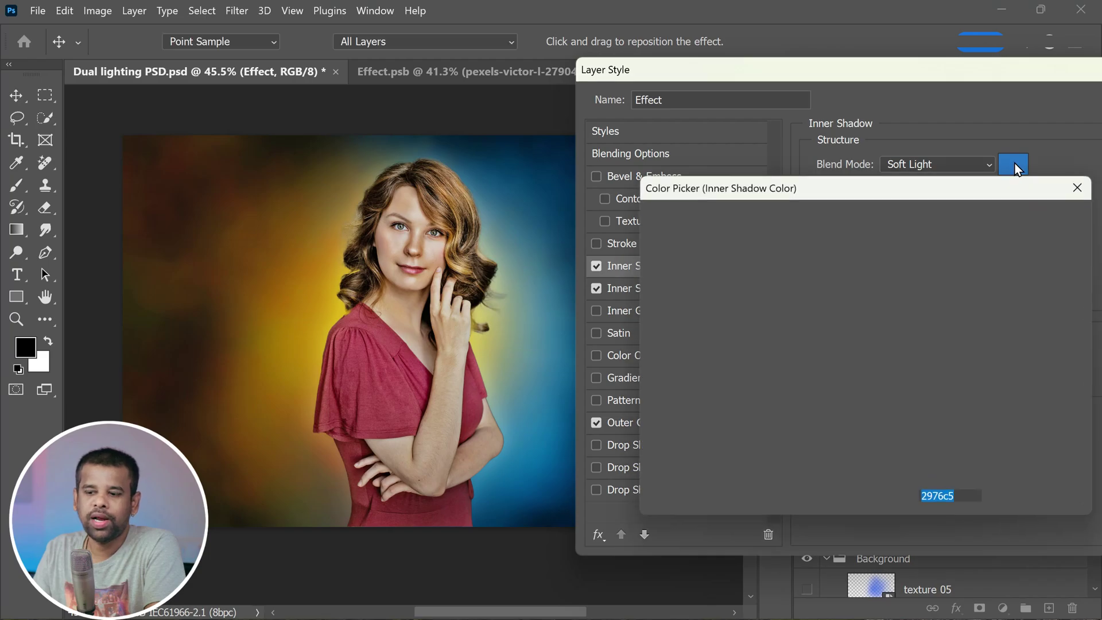
click(321, 313)
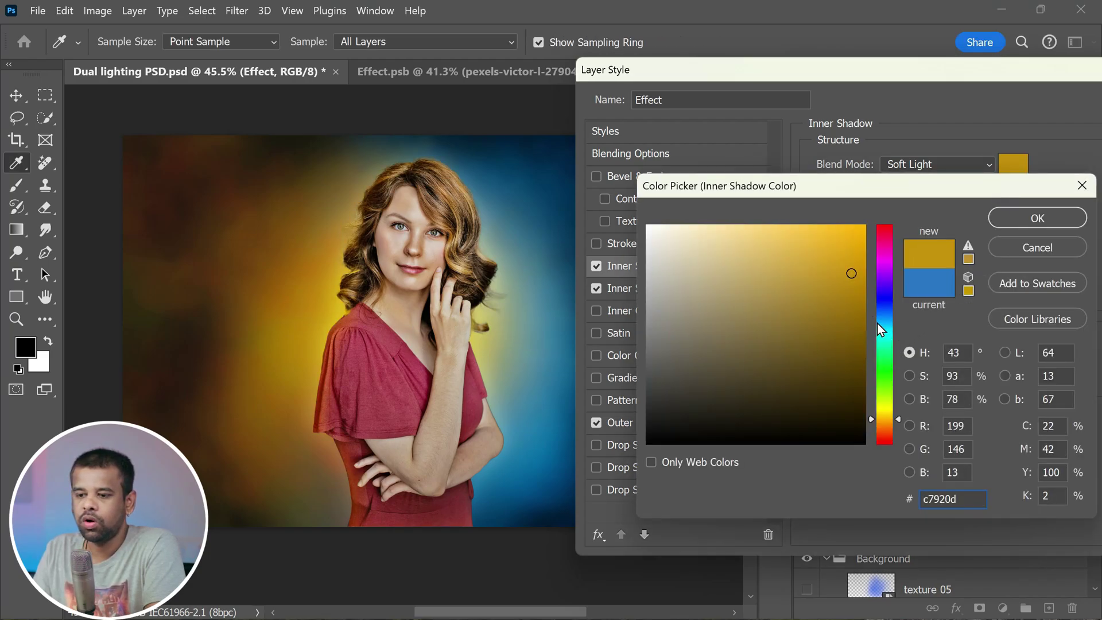
click(840, 343)
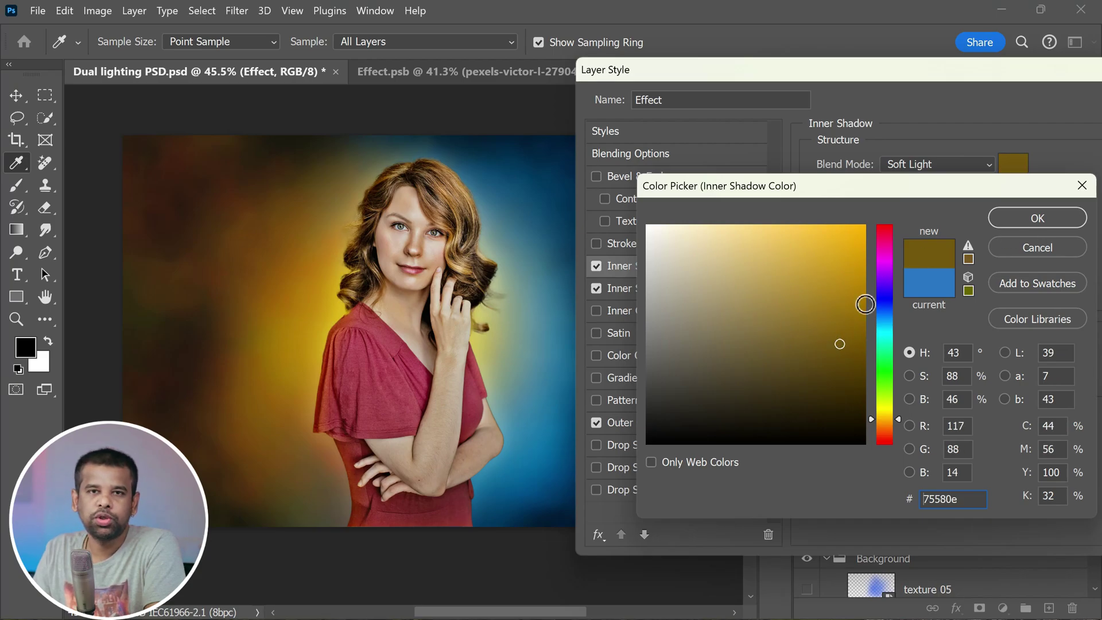
drag(853, 366, 845, 322)
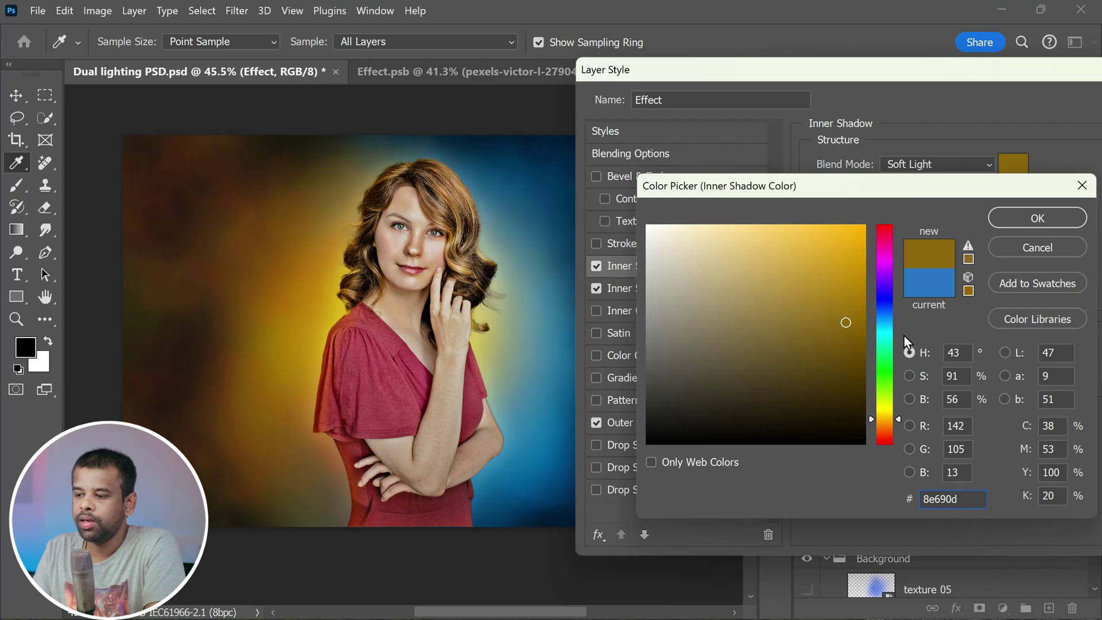
click(890, 420)
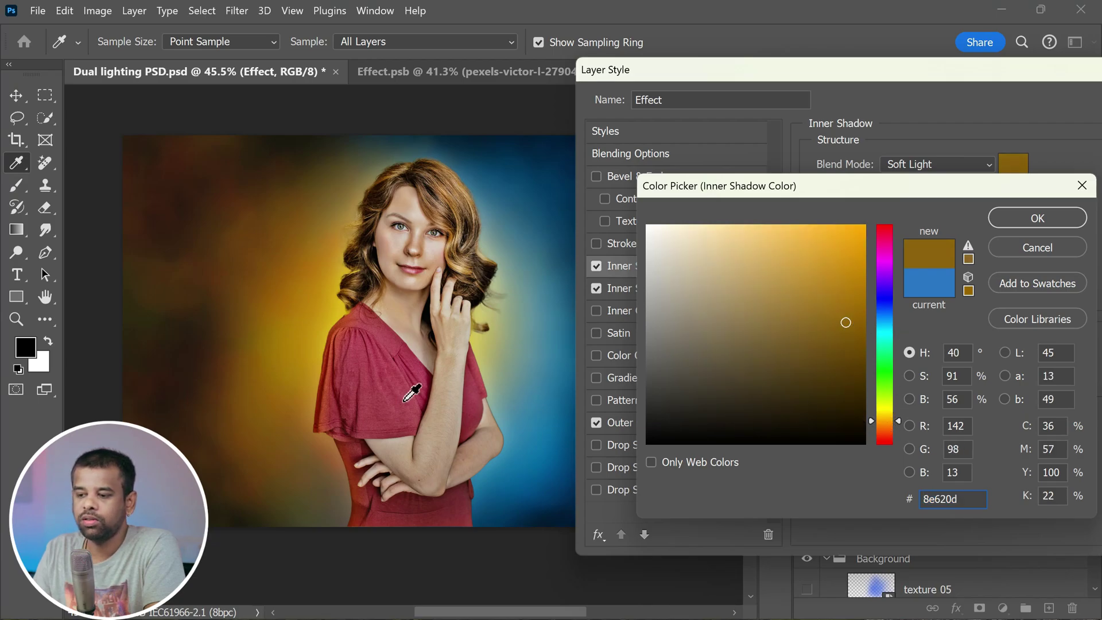
click(345, 404)
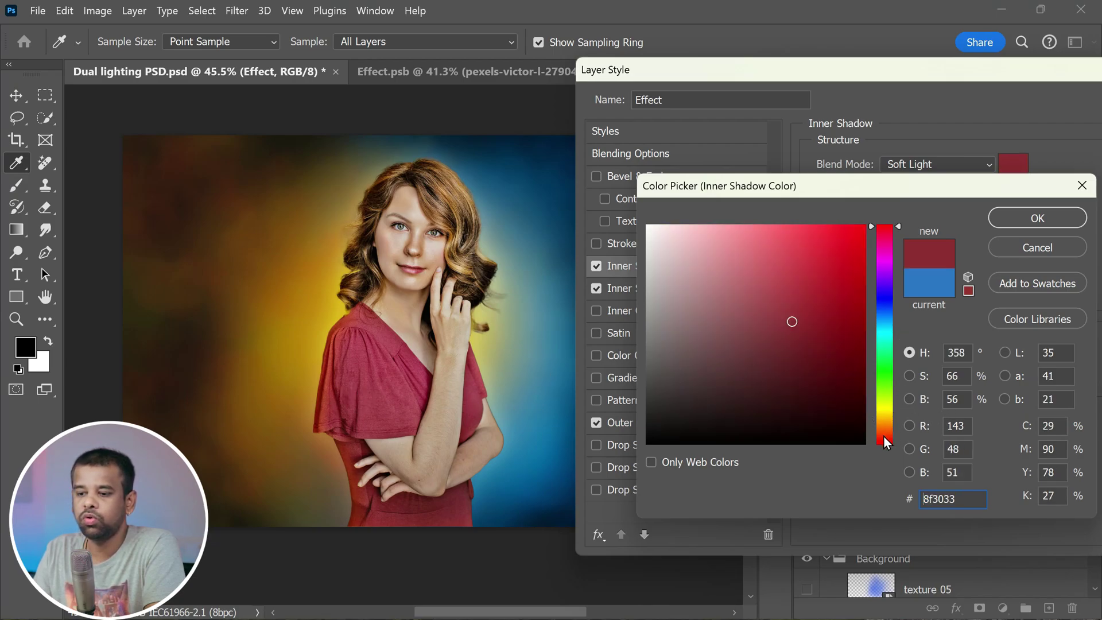
drag(883, 436, 883, 315)
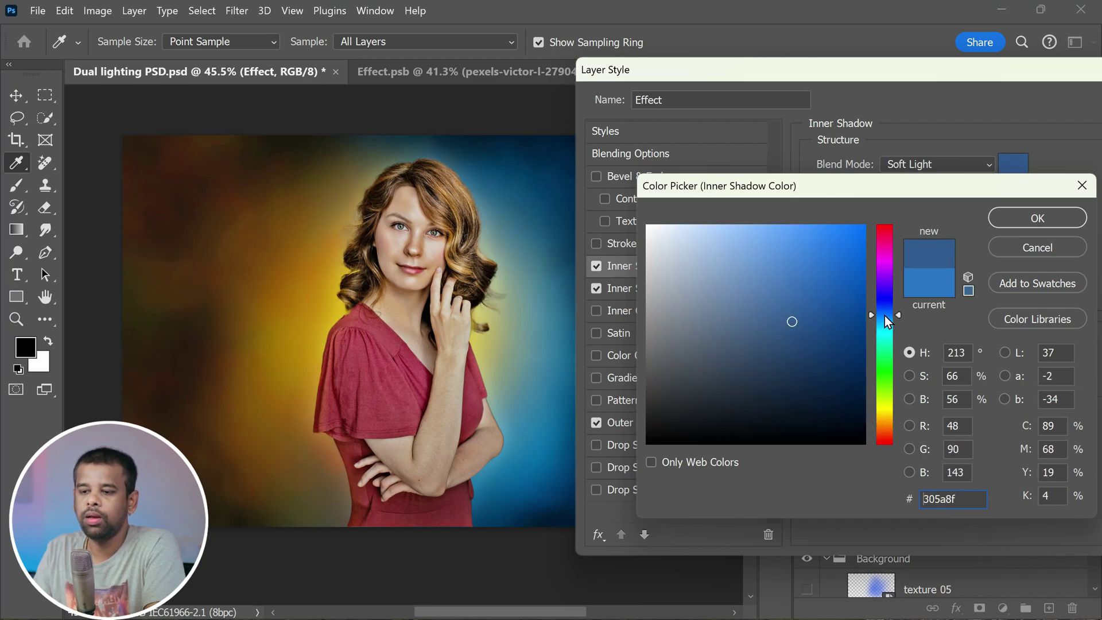
click(544, 225)
click(525, 293)
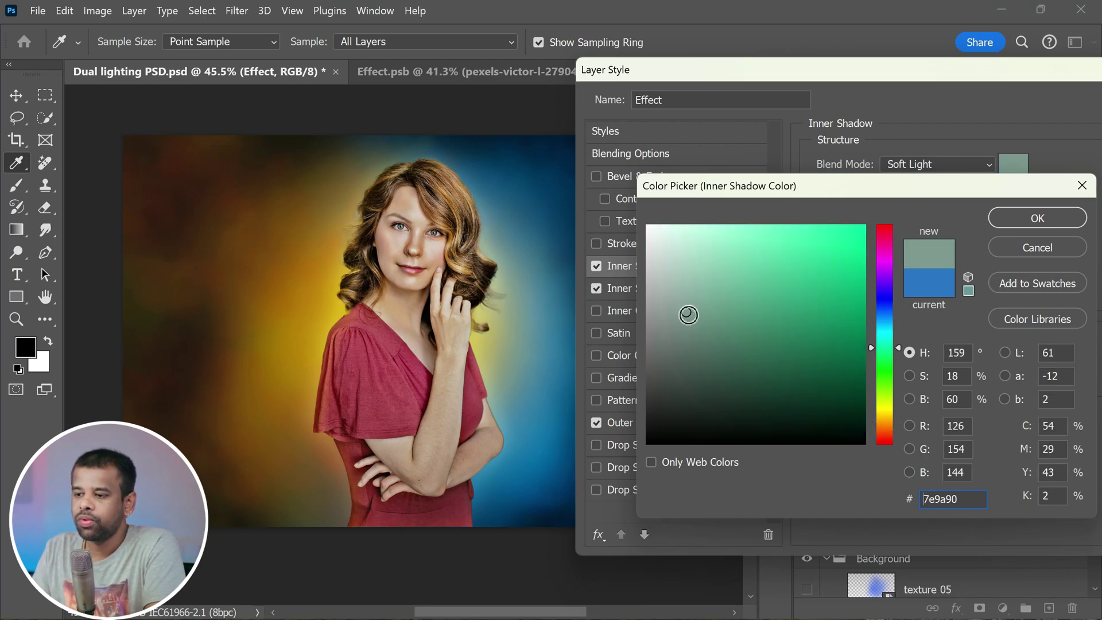
click(991, 219)
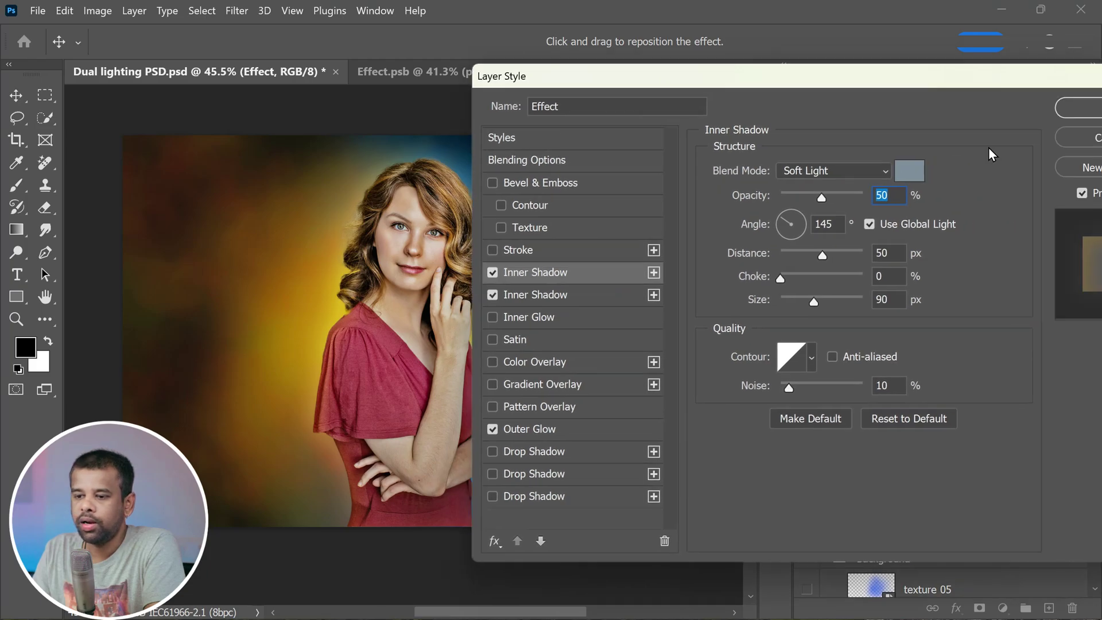
click(1081, 140)
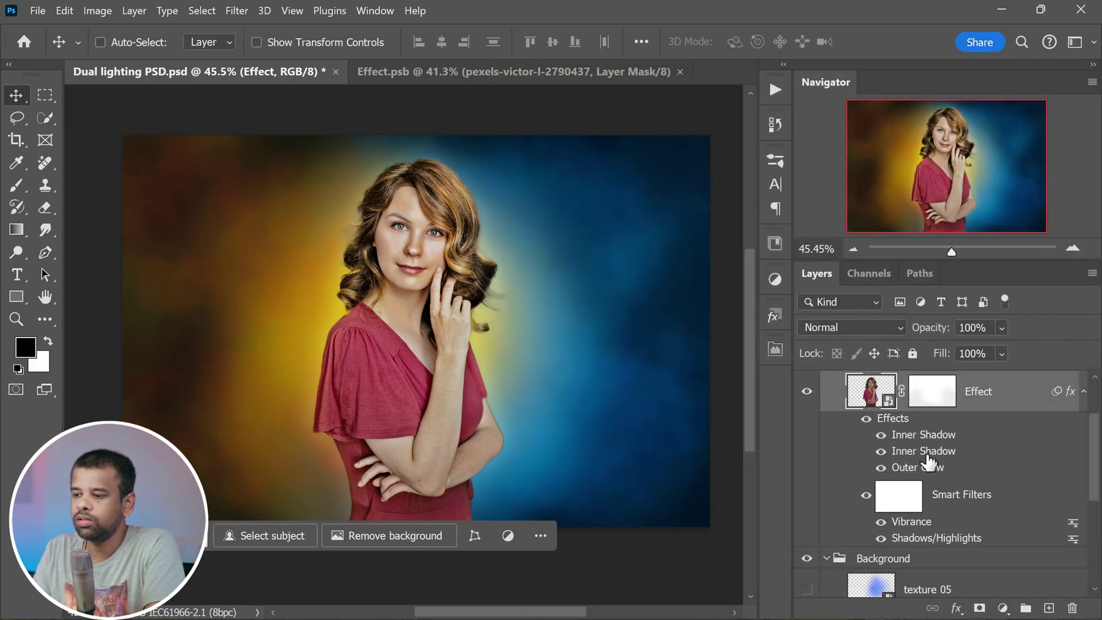
Step: Try TealOrangePlusContrast and filmstock_50 in Color Lookup, then settle on Fuji F125 Kodak 2393
scroll(928, 459, up, 3)
click(826, 420)
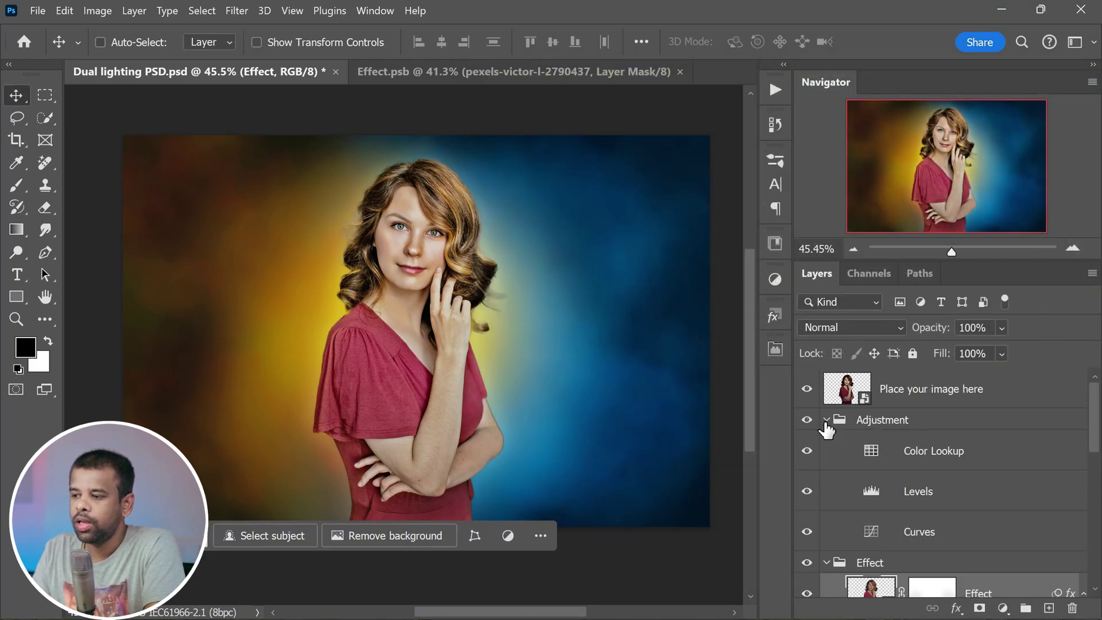
double_click(871, 451)
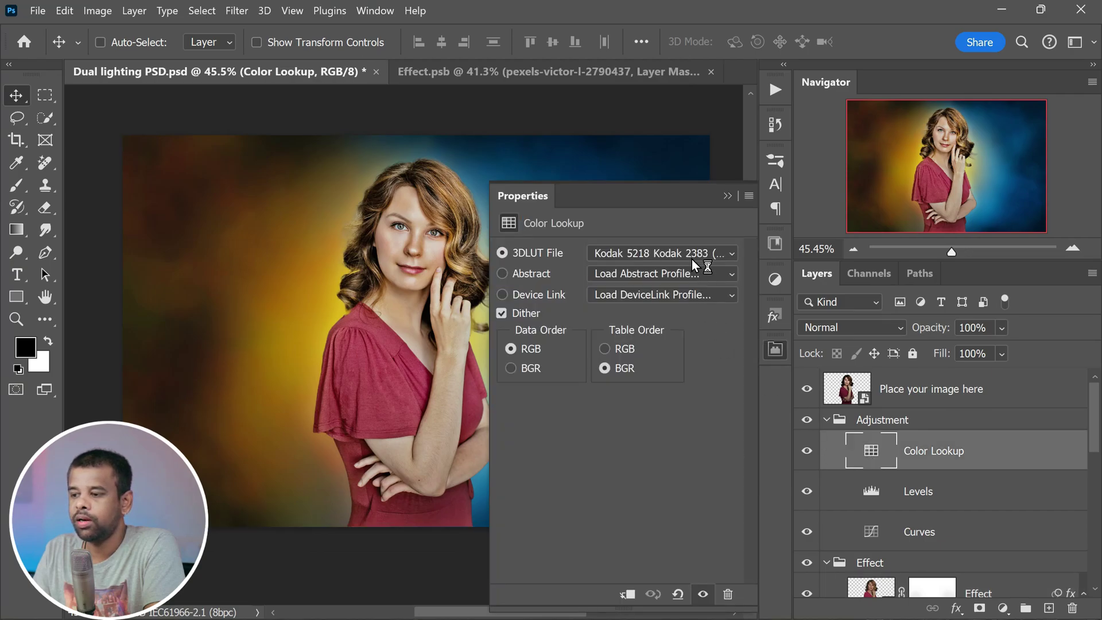
click(731, 252)
click(680, 464)
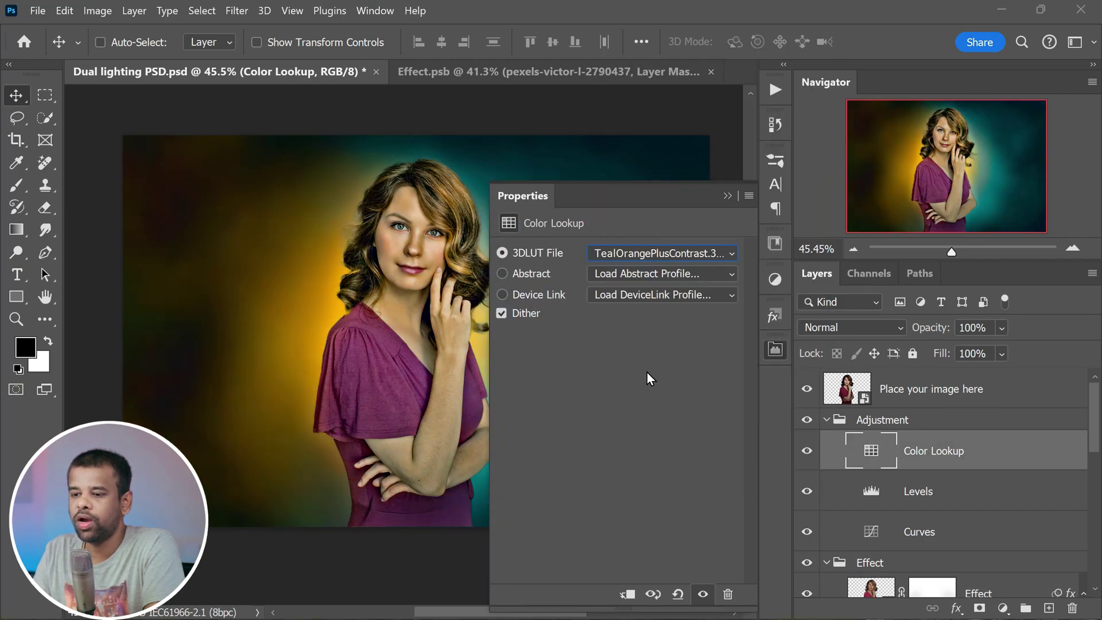
click(728, 254)
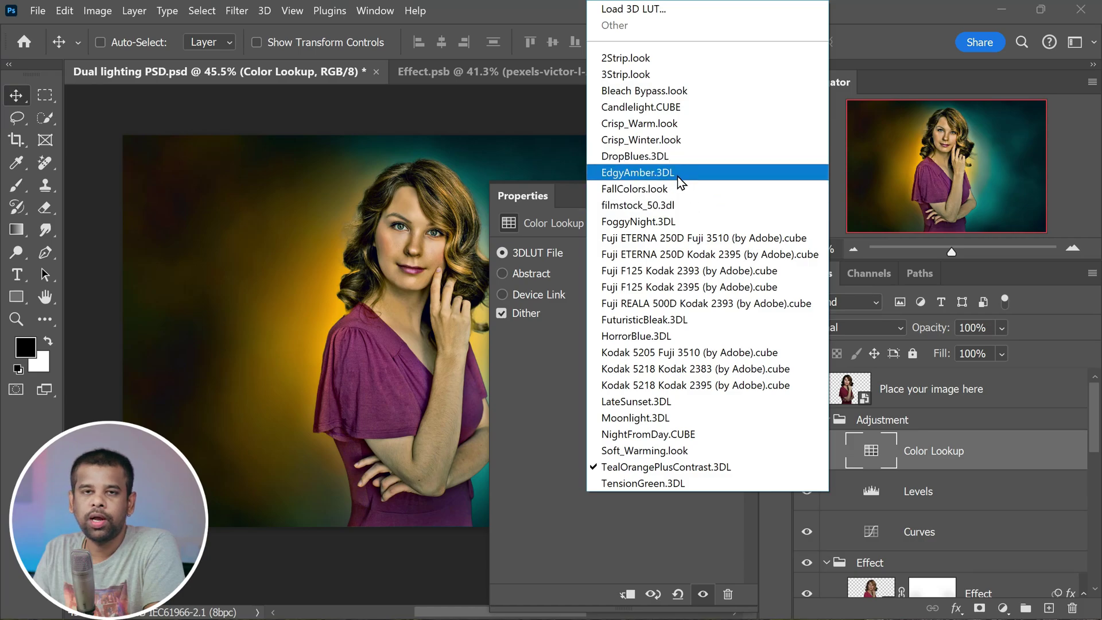
click(680, 203)
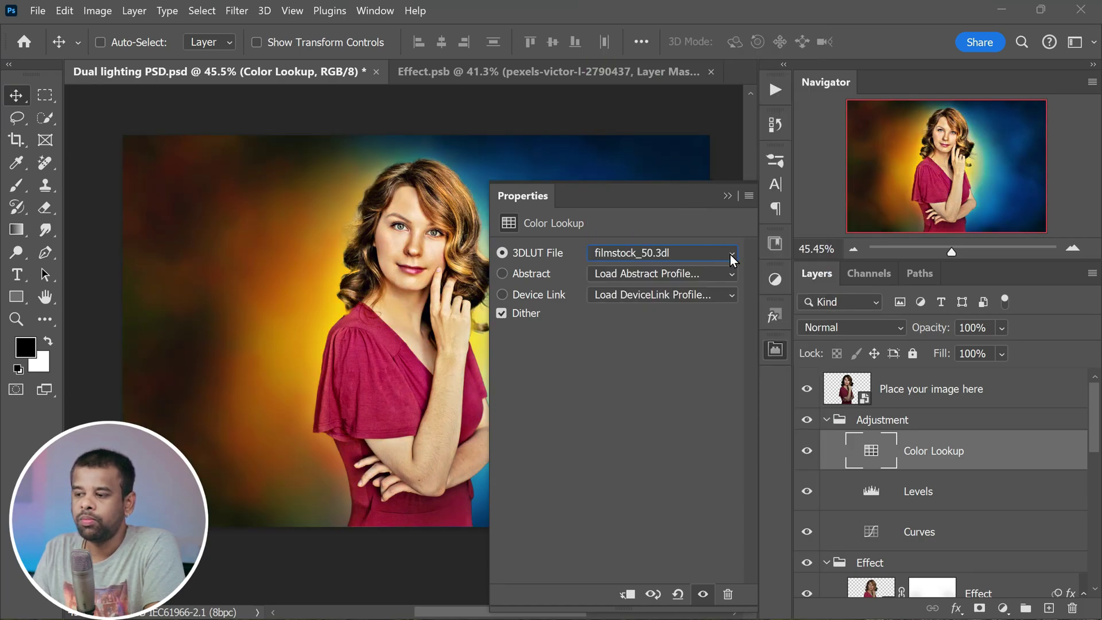
click(729, 254)
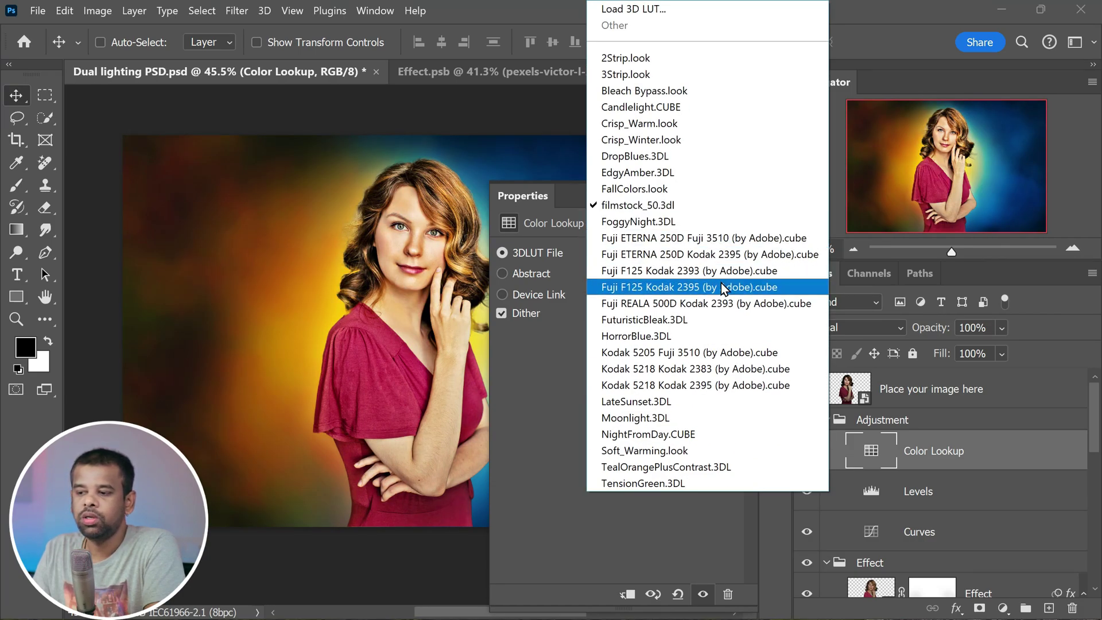
click(720, 269)
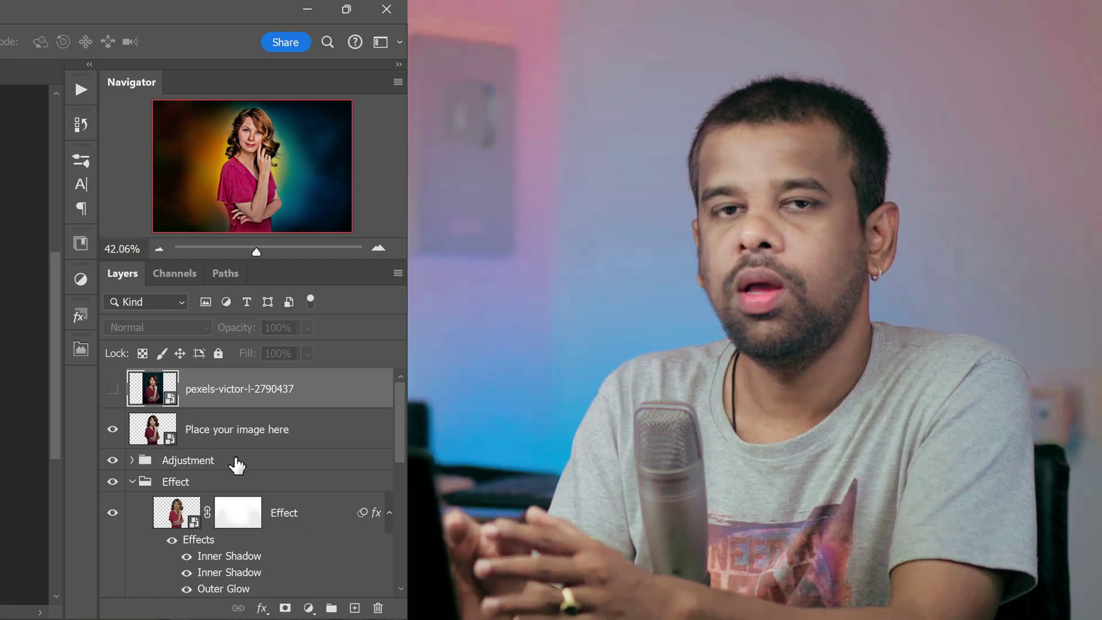
scroll(926, 474, down, 10)
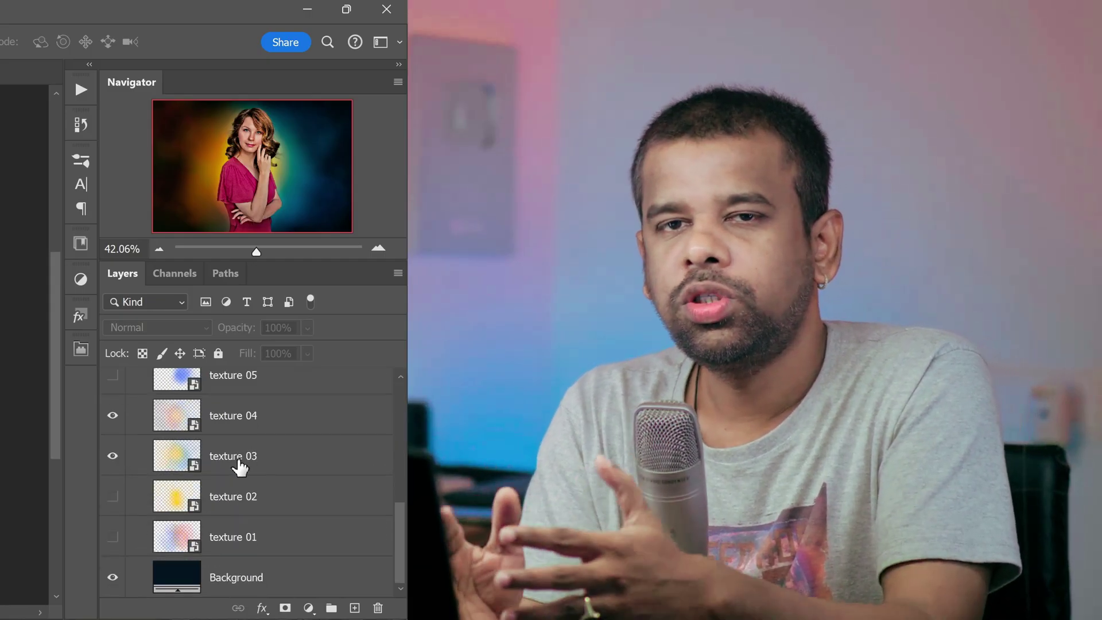
Step: Scroll the Layers panel up and back down to review the layer stack
scroll(231, 465, up, 1)
scroll(233, 494, down, 2)
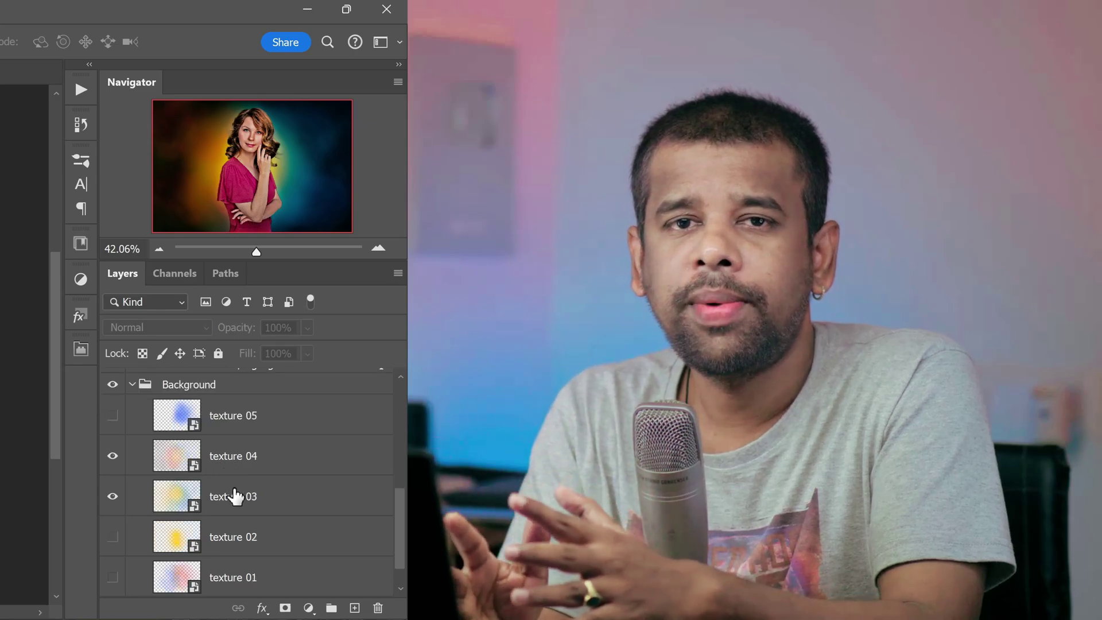